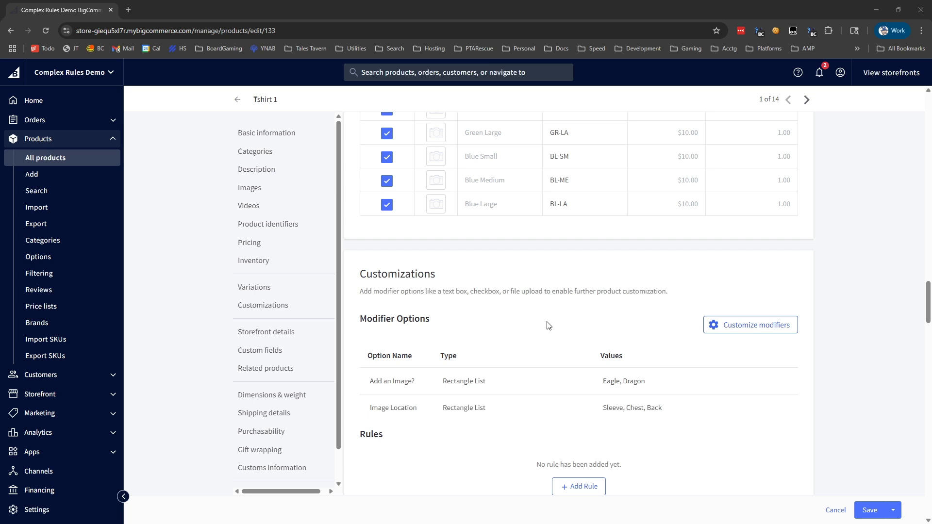
Draft a modifier rule for Image Location with Sleeve and Chest selected and a price adjustment enabled, and discard it.
{"action": "scroll", "coordinate": [555, 325], "scroll_direction": "down", "scroll_amount": 2}
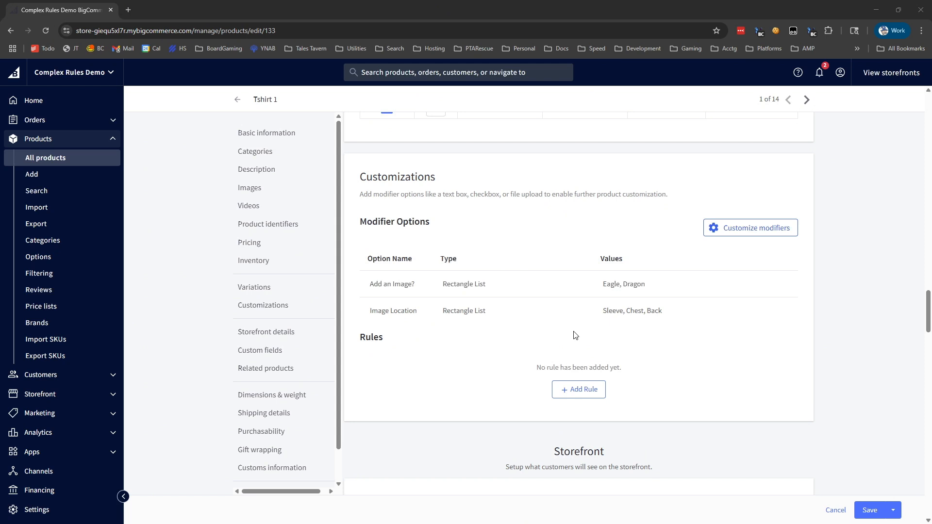
{"action": "left_click", "coordinate": [590, 390]}
{"action": "left_click", "coordinate": [227, 196]}
{"action": "left_click", "coordinate": [199, 237]}
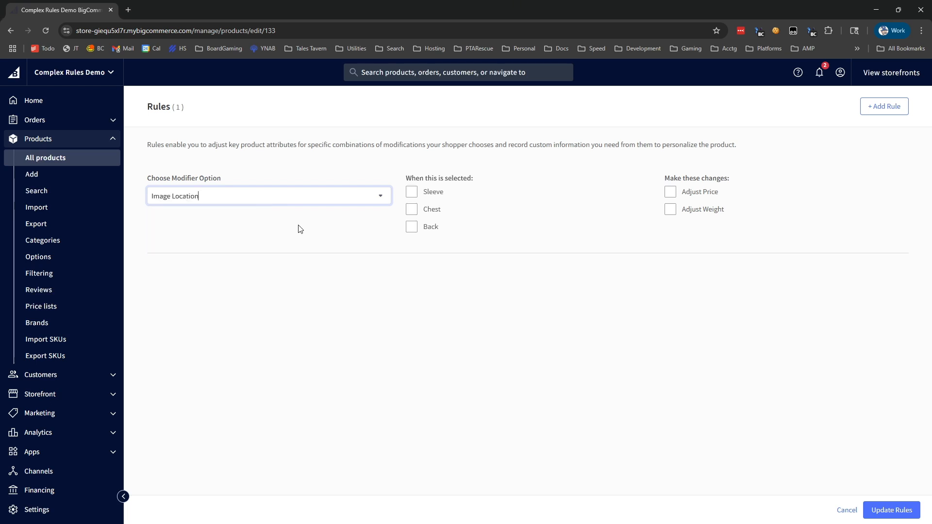
{"action": "left_click", "coordinate": [412, 194]}
{"action": "left_click", "coordinate": [410, 211]}
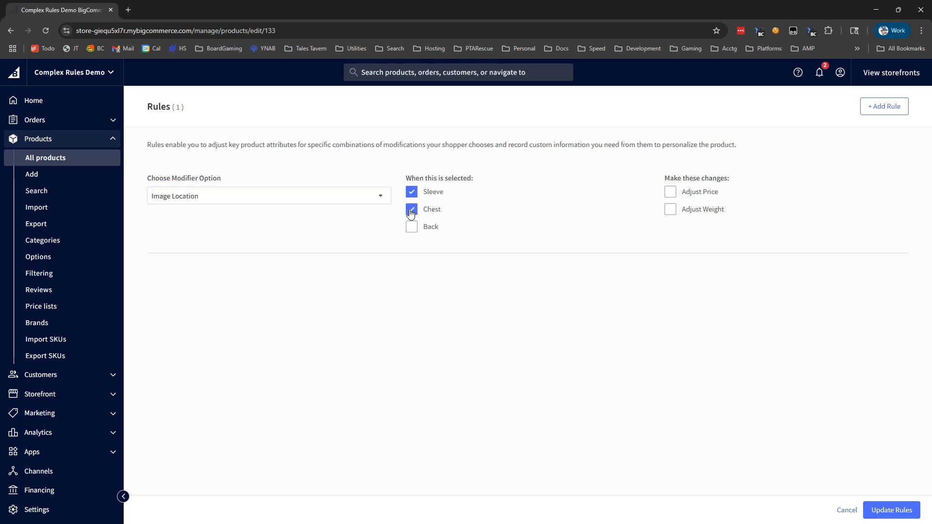
{"action": "left_click", "coordinate": [670, 193]}
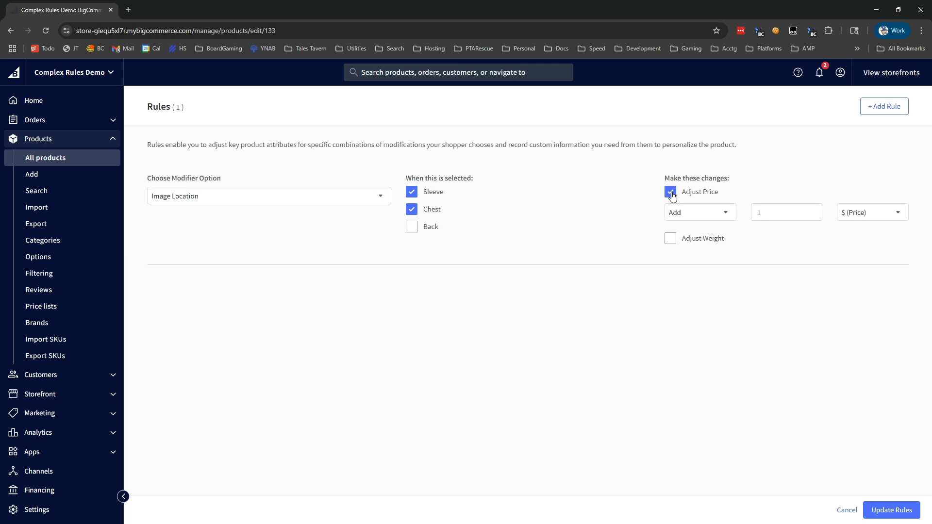
{"action": "left_click", "coordinate": [846, 515]}
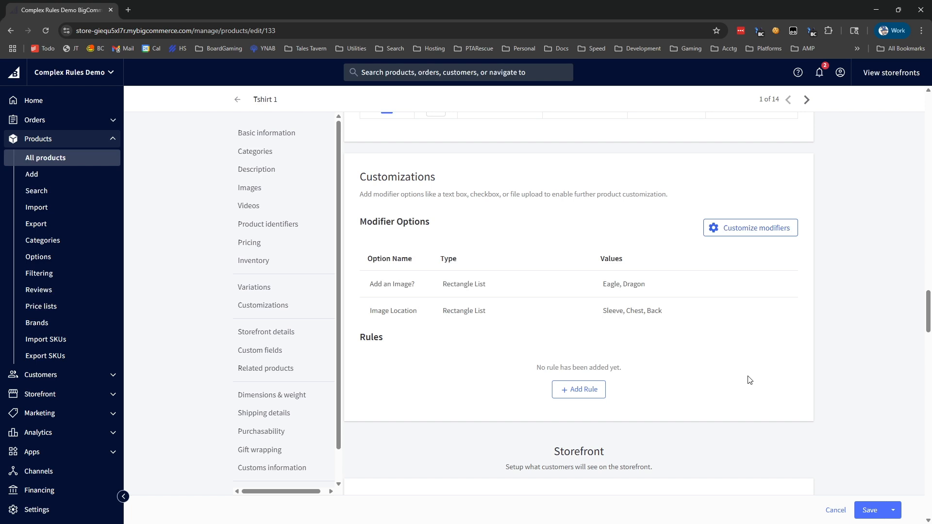
Review Tshirt 1's color and size variants and compare them with its Add an Image? and Image Location modifier options.
{"action": "scroll", "coordinate": [606, 368], "scroll_direction": "up", "scroll_amount": 5}
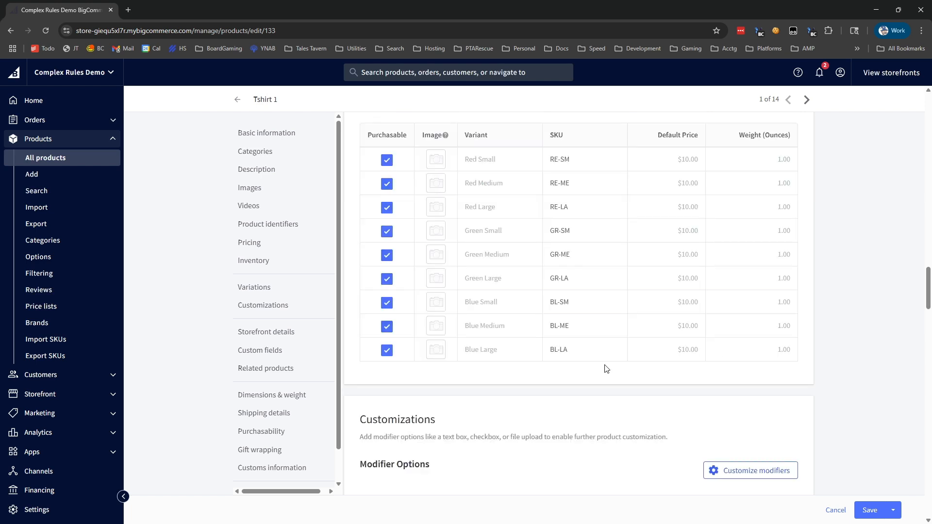
{"action": "scroll", "coordinate": [611, 340], "scroll_direction": "up", "scroll_amount": 2}
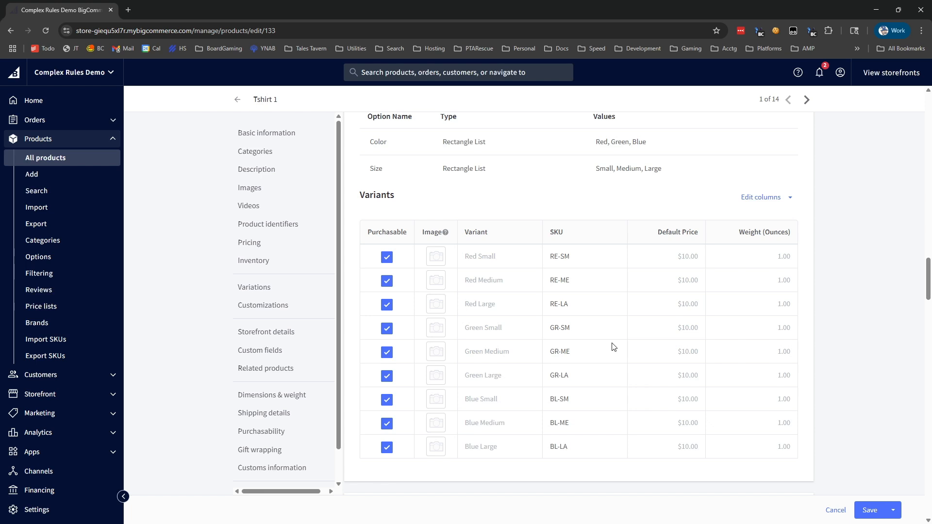
{"action": "scroll", "coordinate": [613, 346], "scroll_direction": "down", "scroll_amount": 6}
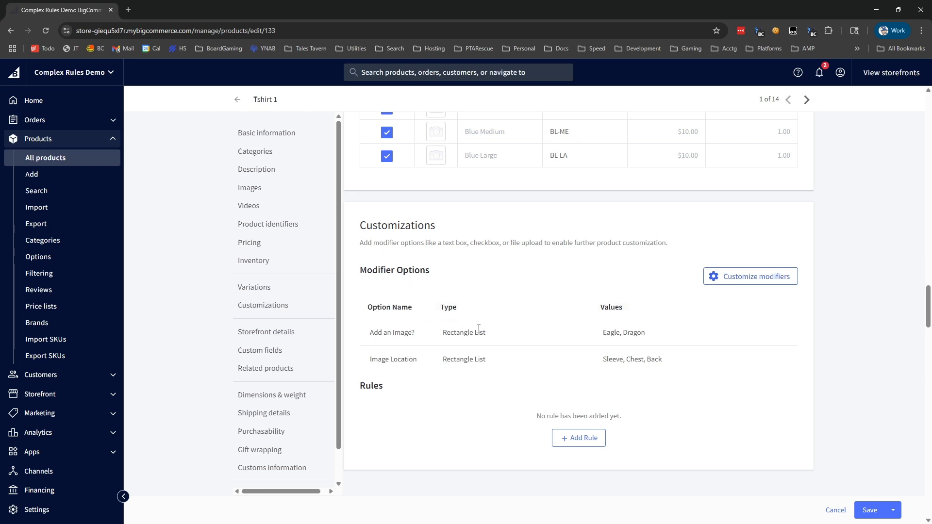
{"action": "scroll", "coordinate": [516, 335], "scroll_direction": "up", "scroll_amount": 5}
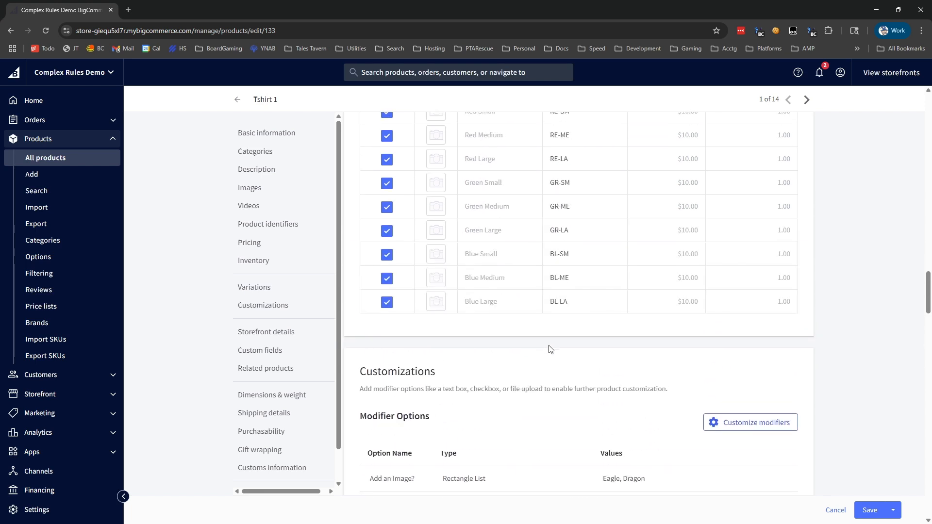
{"action": "scroll", "coordinate": [550, 348], "scroll_direction": "up", "scroll_amount": 1}
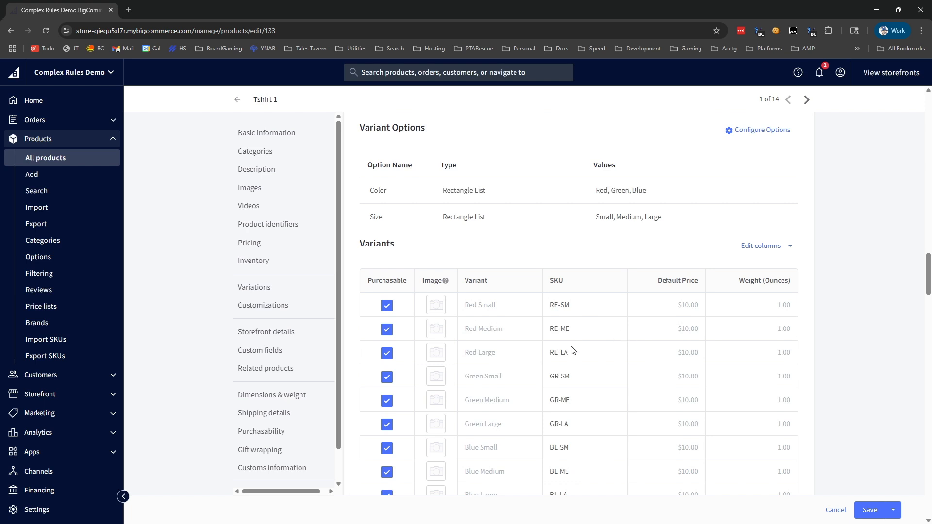
{"action": "scroll", "coordinate": [573, 372], "scroll_direction": "down", "scroll_amount": 5}
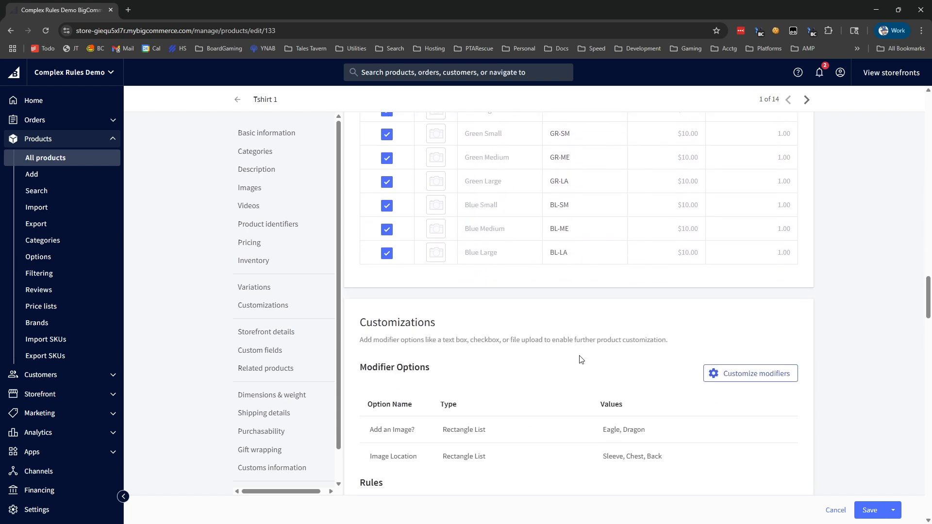
{"action": "scroll", "coordinate": [581, 359], "scroll_direction": "down", "scroll_amount": 2}
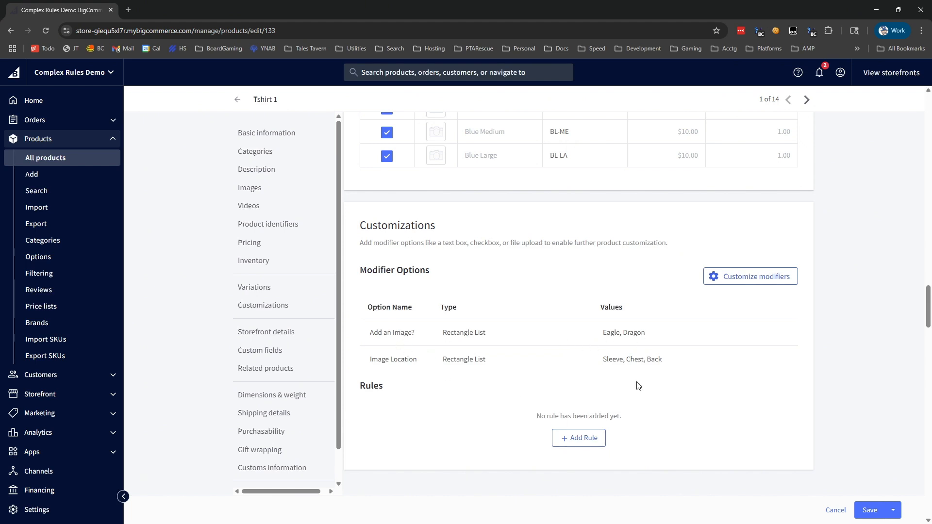
Draft a rule that adds $10 to the price when Eagle is selected for Add an Image?, and discard it.
{"action": "left_click", "coordinate": [592, 438]}
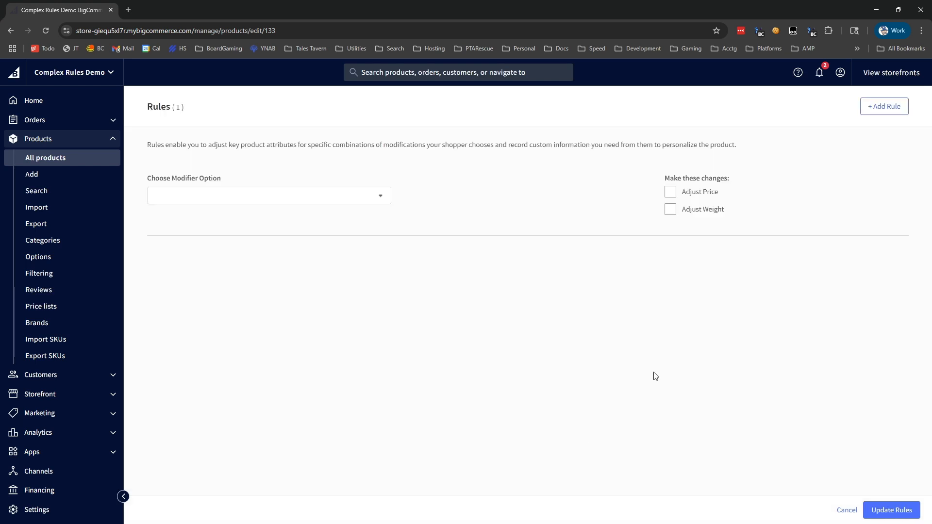
{"action": "left_click", "coordinate": [216, 196]}
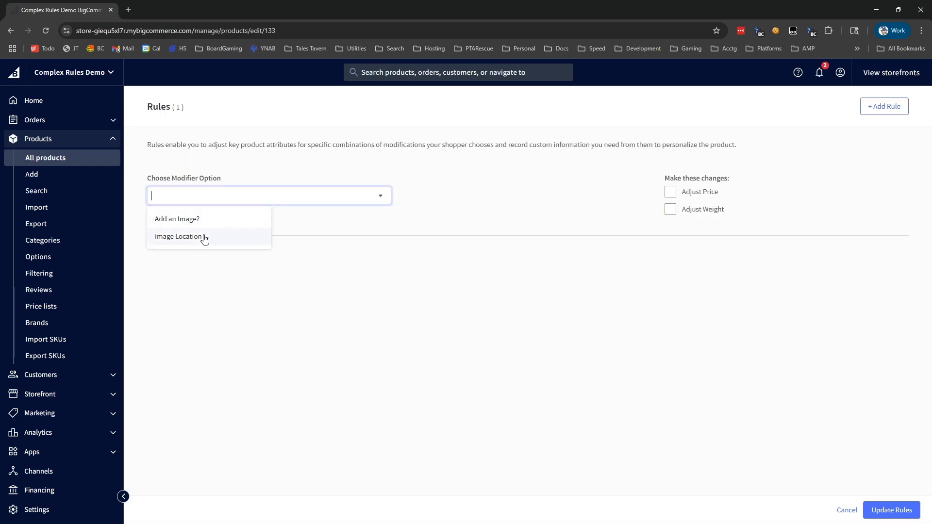
{"action": "left_click", "coordinate": [206, 220]}
{"action": "left_click", "coordinate": [412, 192]}
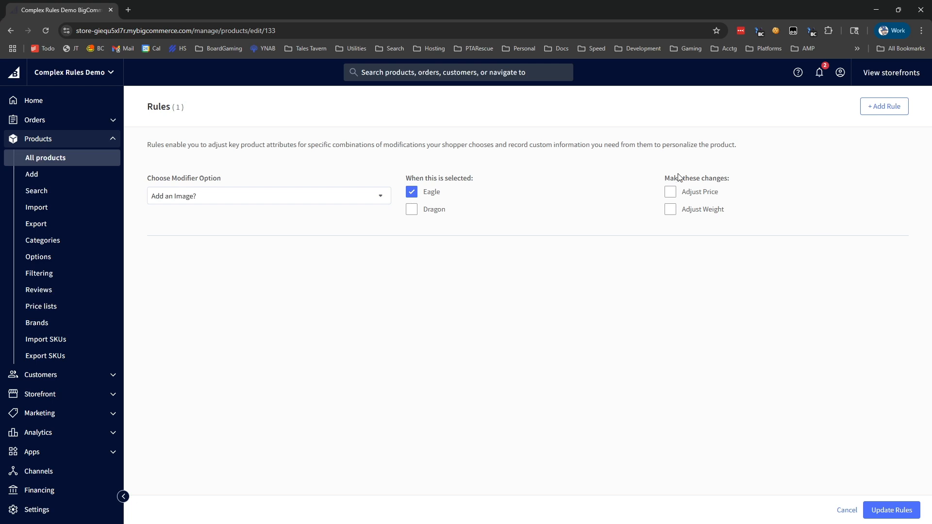
{"action": "left_click", "coordinate": [670, 193]}
{"action": "left_click", "coordinate": [787, 215]}
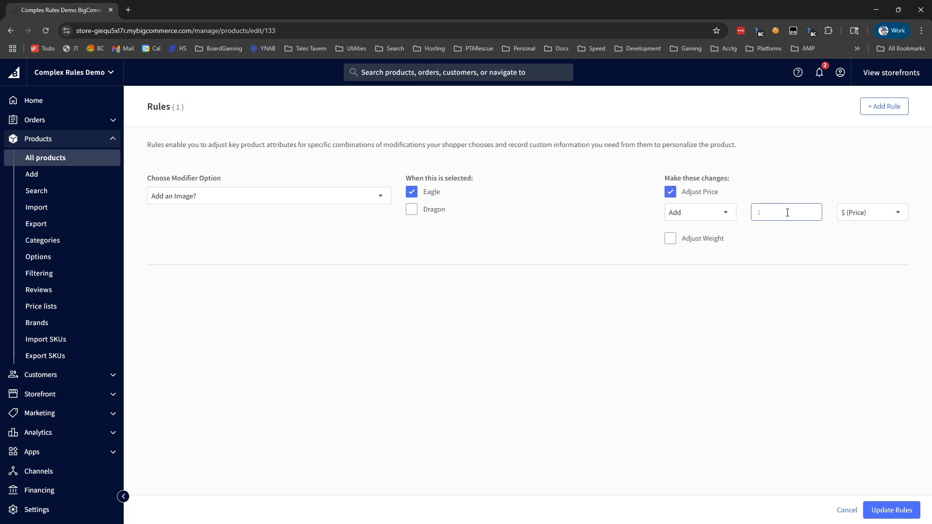
{"action": "type", "text": "10"}
{"action": "left_click", "coordinate": [849, 513]}
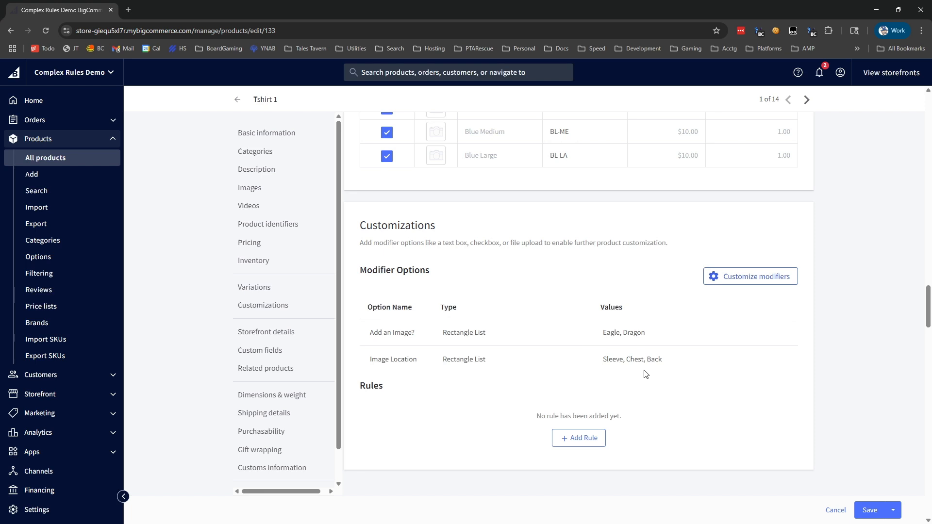
{"action": "scroll", "coordinate": [646, 374], "scroll_direction": "up", "scroll_amount": 2}
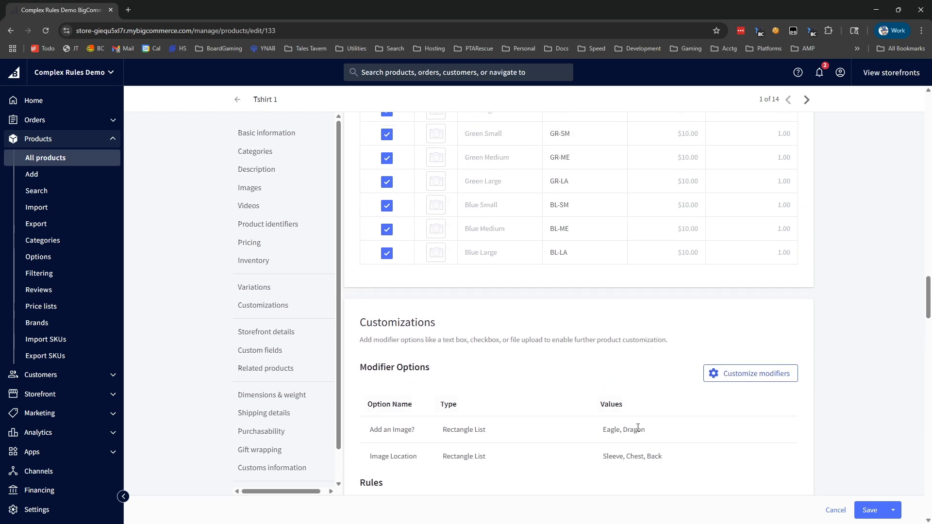
{"action": "scroll", "coordinate": [654, 406], "scroll_direction": "up", "scroll_amount": 1}
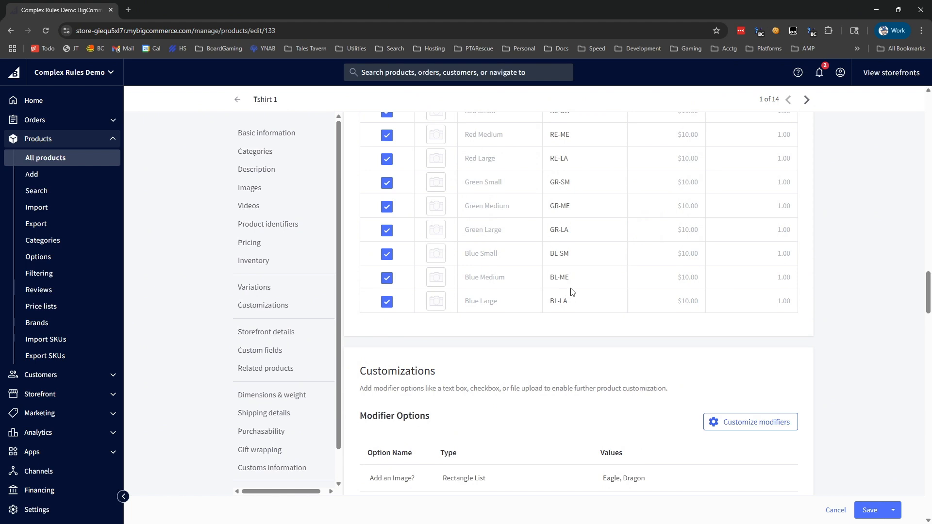
{"action": "scroll", "coordinate": [578, 305], "scroll_direction": "down", "scroll_amount": 1}
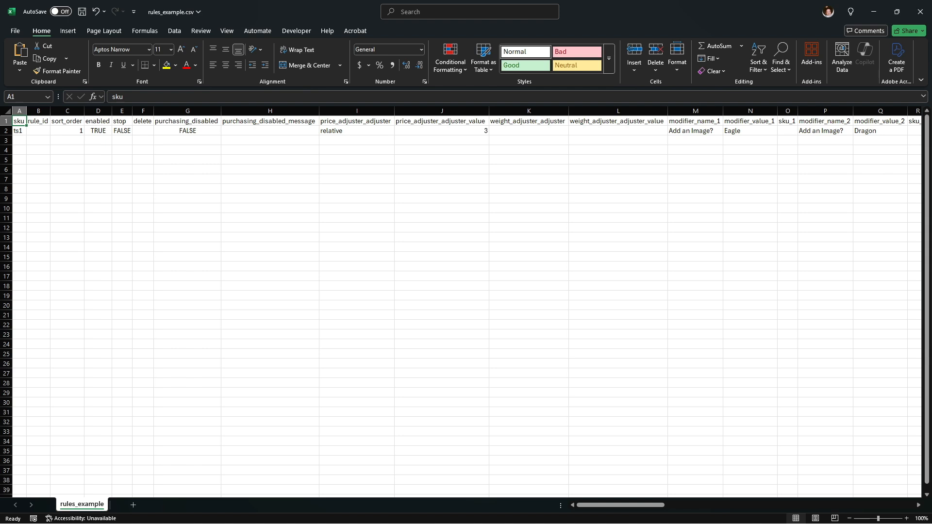
In rules_example.csv in Excel, examine the ts1 rule's sku, rule_id, sort_order, enabled, stop and delete fields.
{"action": "left_click_drag", "start_coordinate": [657, 507], "coordinate": [587, 513]}
{"action": "left_click_drag", "start_coordinate": [87, 325], "coordinate": [92, 335]}
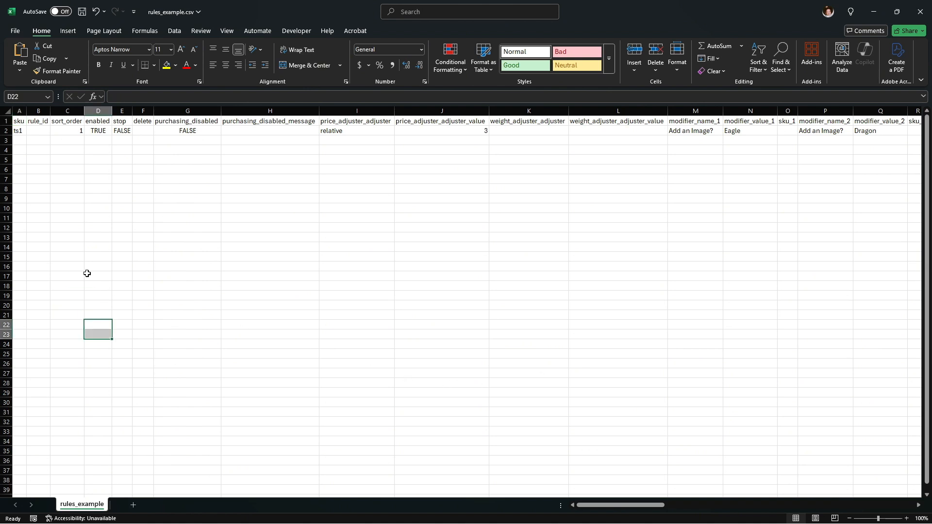
{"action": "left_click", "coordinate": [29, 150]}
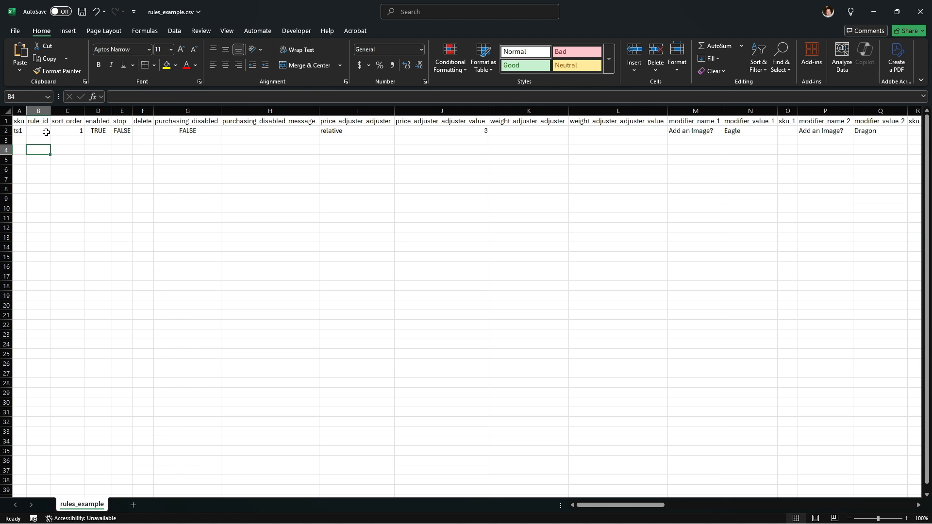
{"action": "key", "text": "Left"}
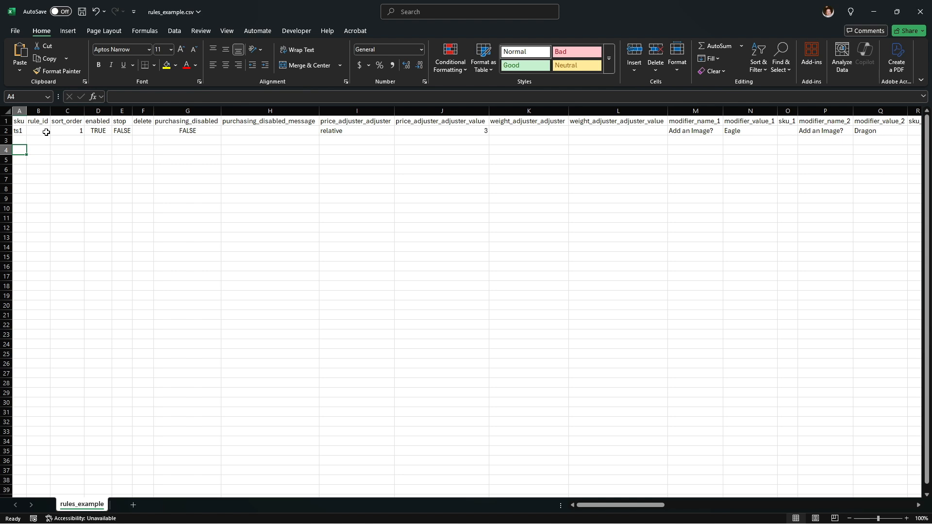
{"action": "key", "text": "Up"}
{"action": "key", "text": "Up"}
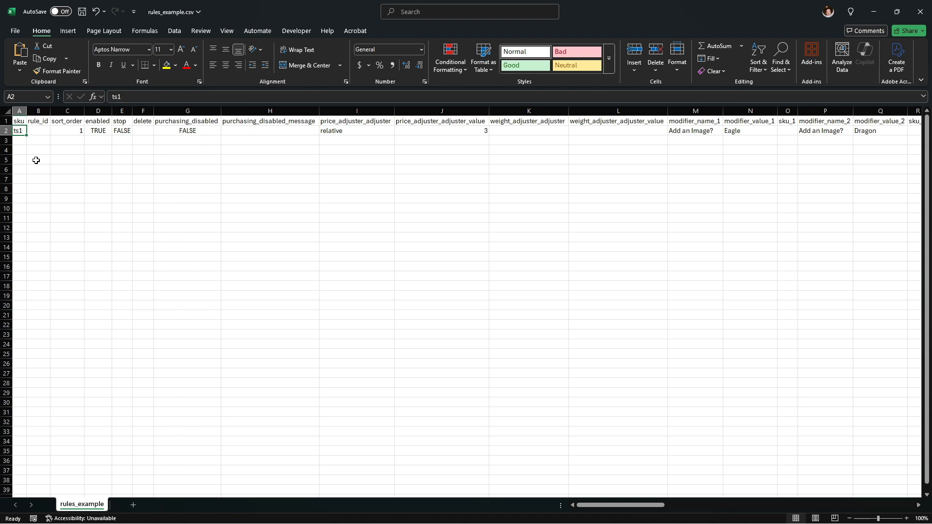
{"action": "key", "text": "Right"}
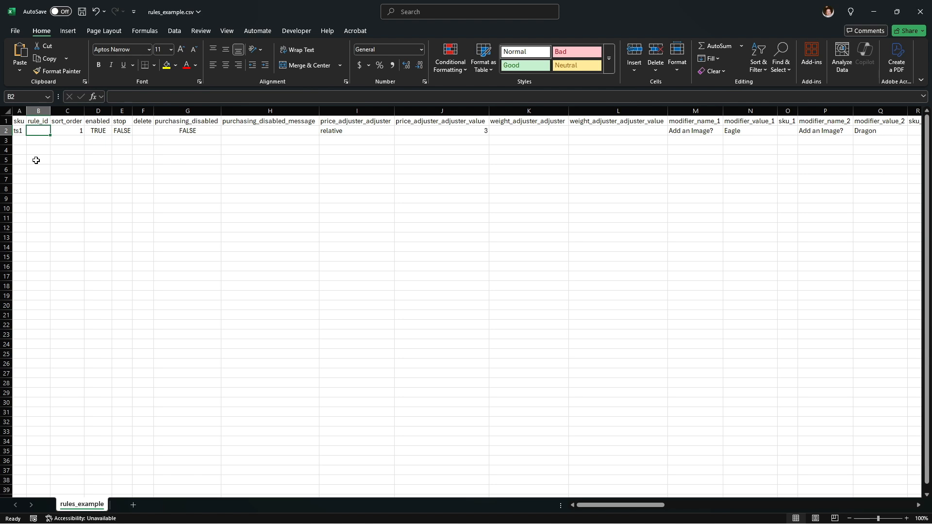
{"action": "key", "text": "Right"}
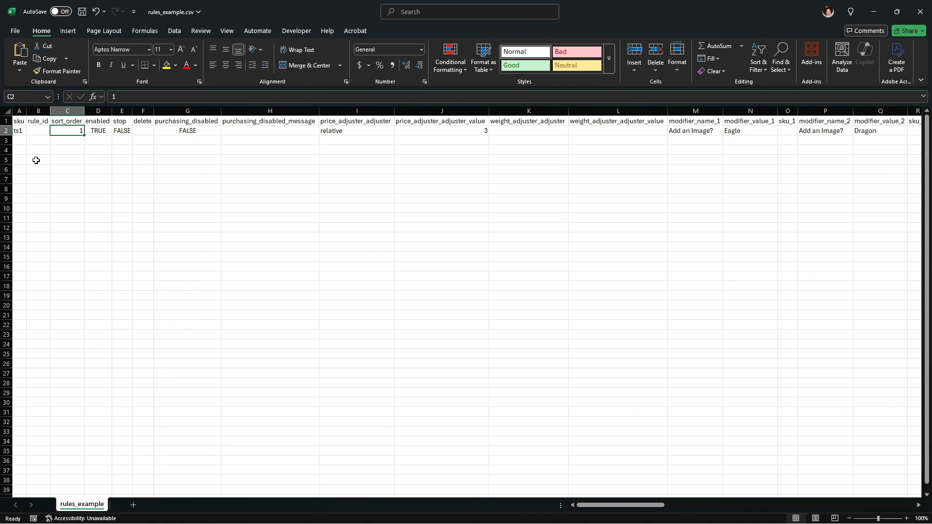
{"action": "key", "text": "Right"}
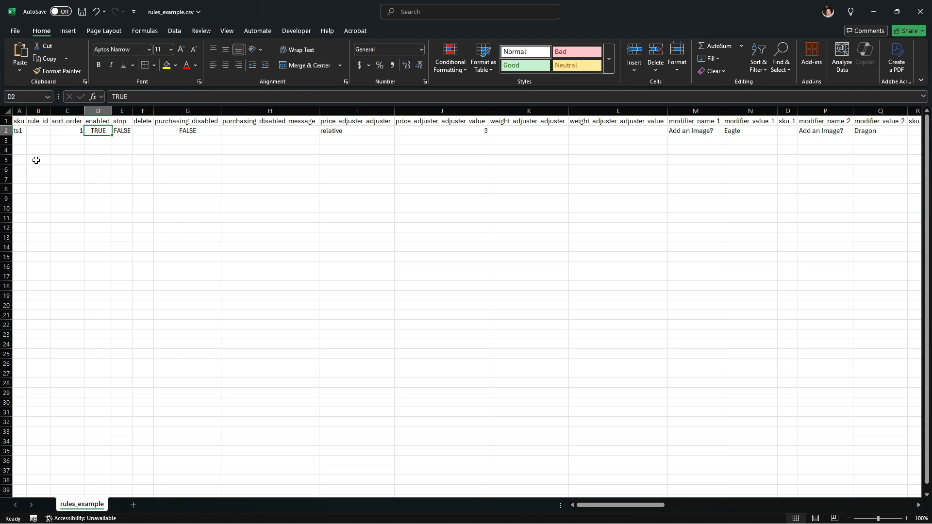
{"action": "key", "text": "Right"}
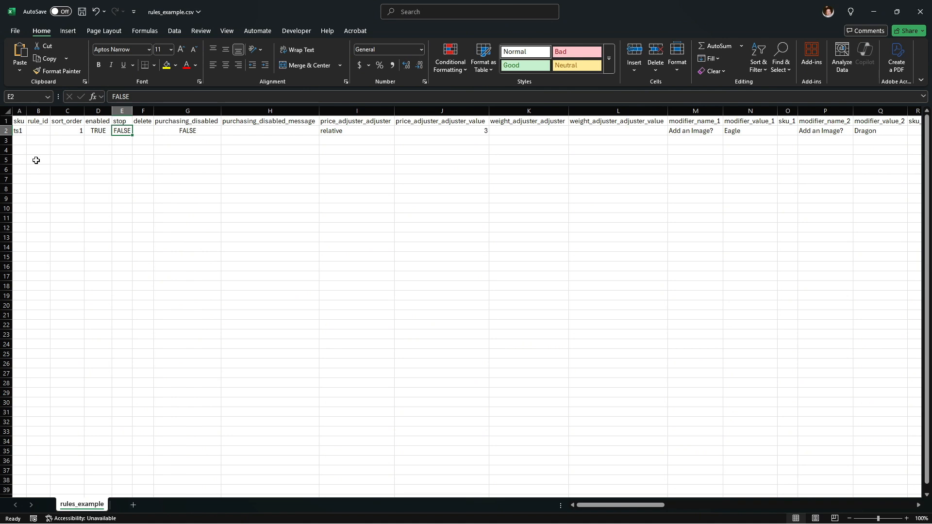
{"action": "key", "text": "Right"}
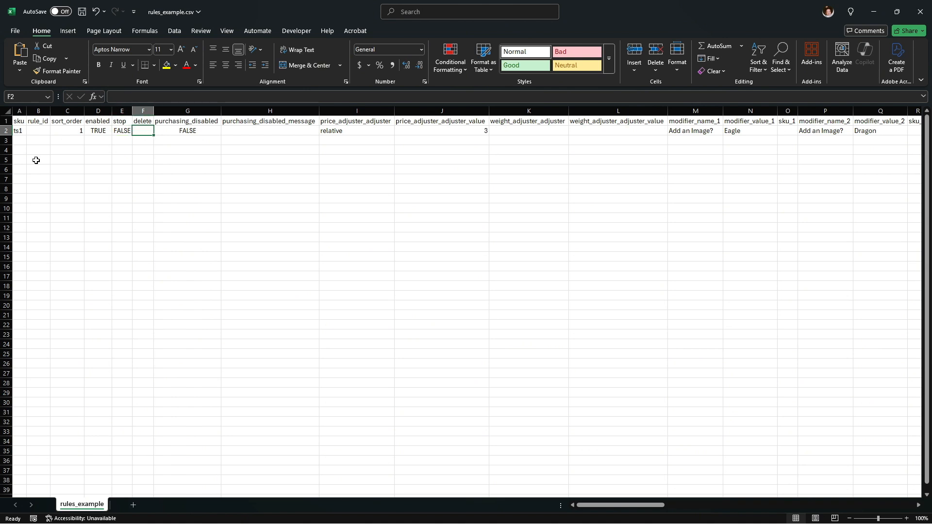
Examine the ts1 rule's purchasing_disabled, purchasing message, price adjuster and weight adjuster fields in row 2.
{"action": "key", "text": "Right"}
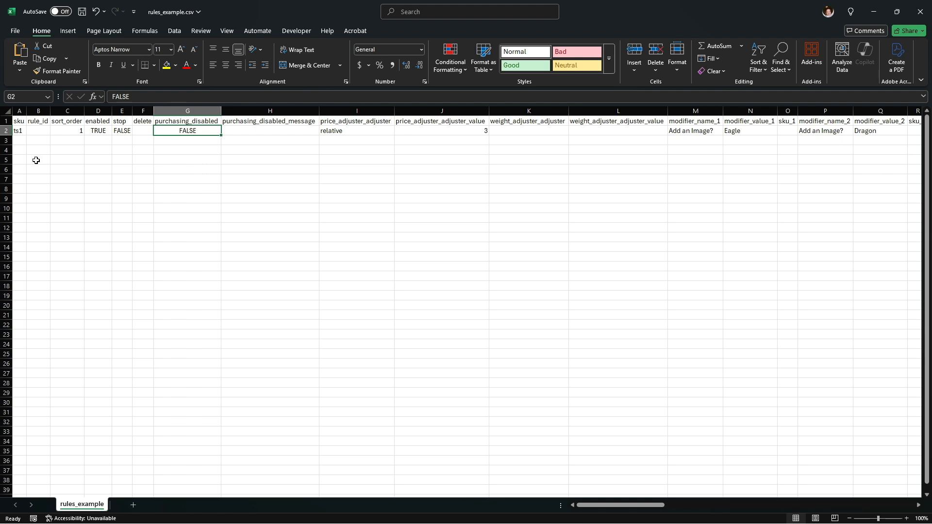
{"action": "key", "text": "Right"}
{"action": "key", "text": "Right"}
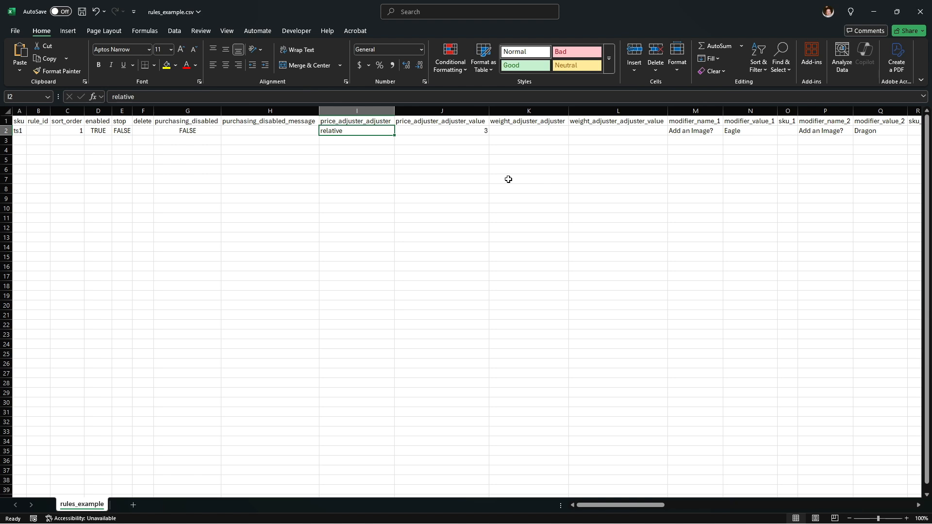
{"action": "key", "text": "Right"}
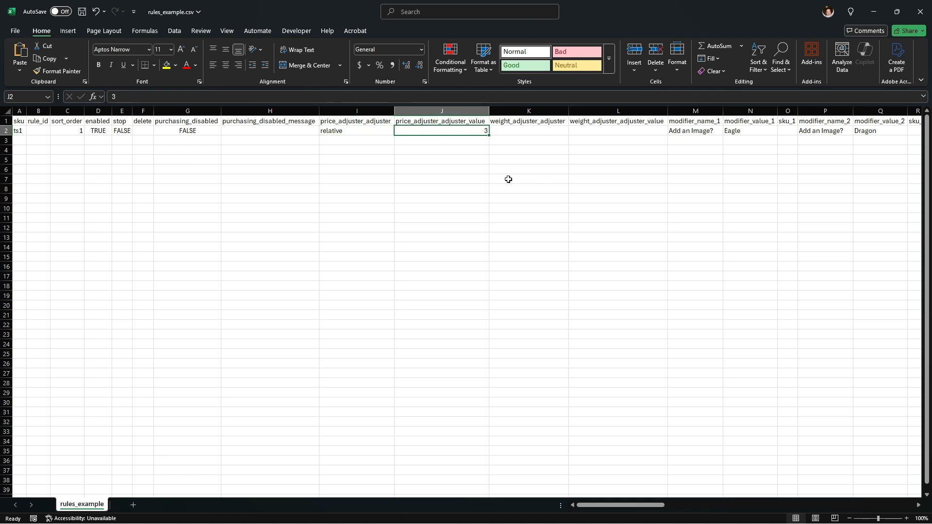
{"action": "key", "text": "Right"}
{"action": "key", "text": "Right"}
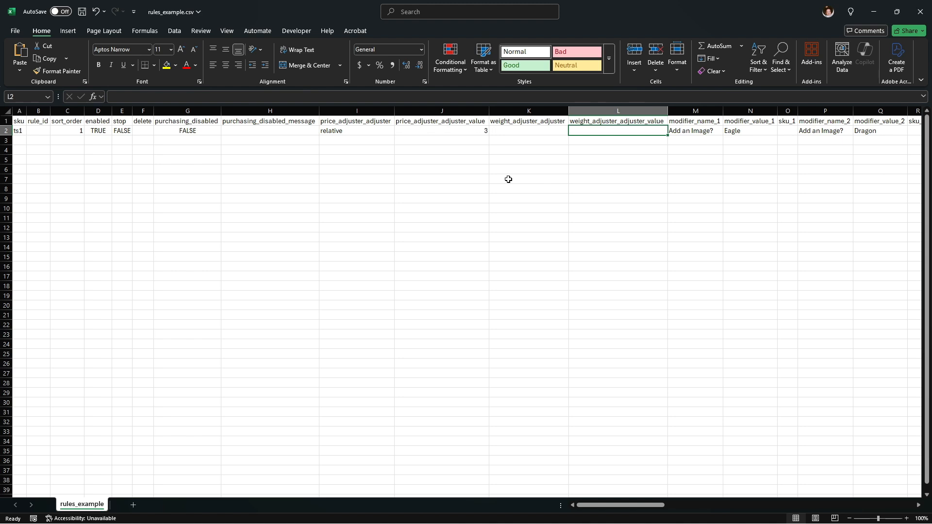
Examine the numbered modifier_name, modifier_value and sku condition columns of the ts1 rule in row 2.
{"action": "key", "text": "Right"}
{"action": "key", "text": "Right"}
{"action": "key", "text": "Right"}
{"action": "key", "text": "Right"}
{"action": "key", "text": "Right"}
{"action": "key", "text": "Right"}
{"action": "key", "text": "Right"}
{"action": "key", "text": "Right"}
{"action": "key", "text": "Right"}
{"action": "key", "text": "Right"}
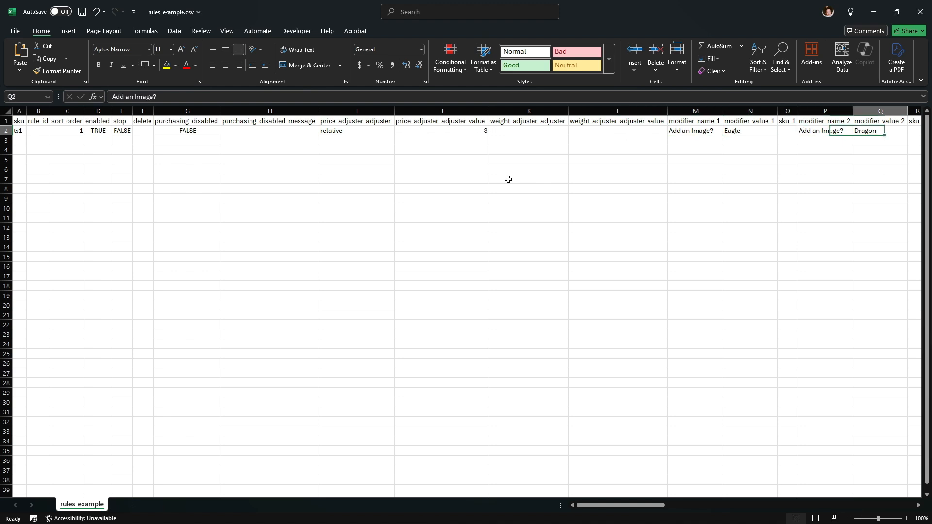
{"action": "key", "text": "Right"}
{"action": "key", "text": "Left"}
{"action": "key", "text": "Left"}
{"action": "key", "text": "Left"}
{"action": "key", "text": "Left"}
{"action": "key", "text": "Left"}
{"action": "key", "text": "Left"}
{"action": "key", "text": "Left"}
{"action": "key", "text": "Left"}
{"action": "key", "text": "Left"}
{"action": "key", "text": "Left"}
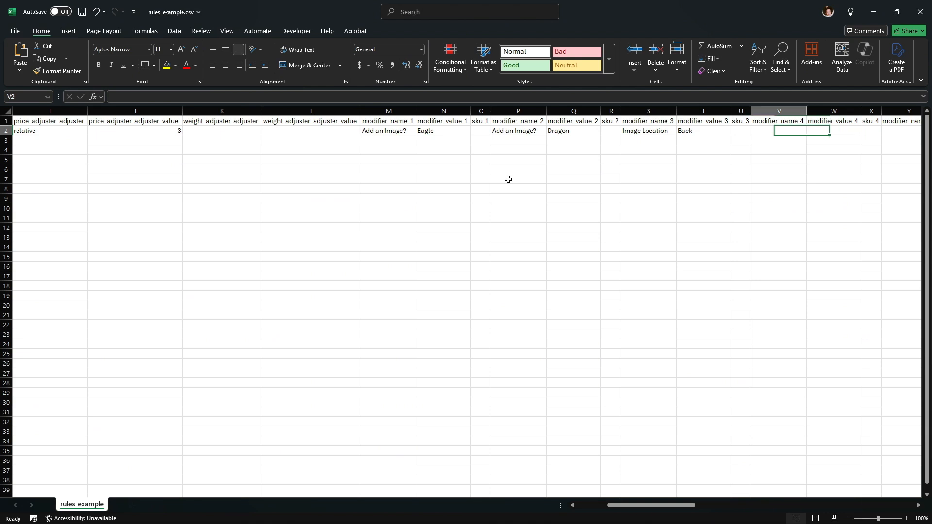
Examine the sku_1 header and the first condition's modifier name and value in row 2.
{"action": "key", "text": "Up"}
{"action": "key", "text": "Right"}
{"action": "key", "text": "Right"}
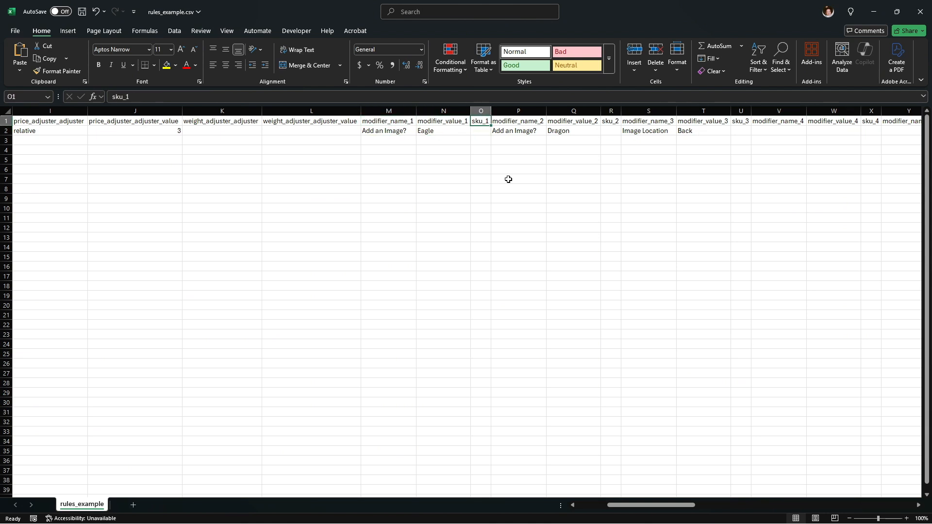
{"action": "key", "text": "Down"}
{"action": "key", "text": "Left"}
{"action": "key", "text": "Left"}
{"action": "key", "text": "Left"}
{"action": "key", "text": "Right"}
{"action": "key", "text": "Right"}
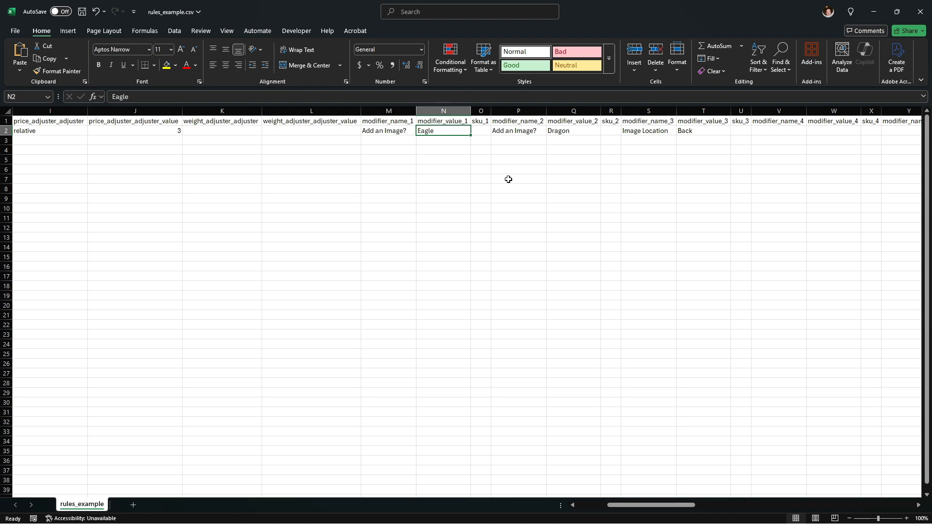
{"action": "key", "text": "Right"}
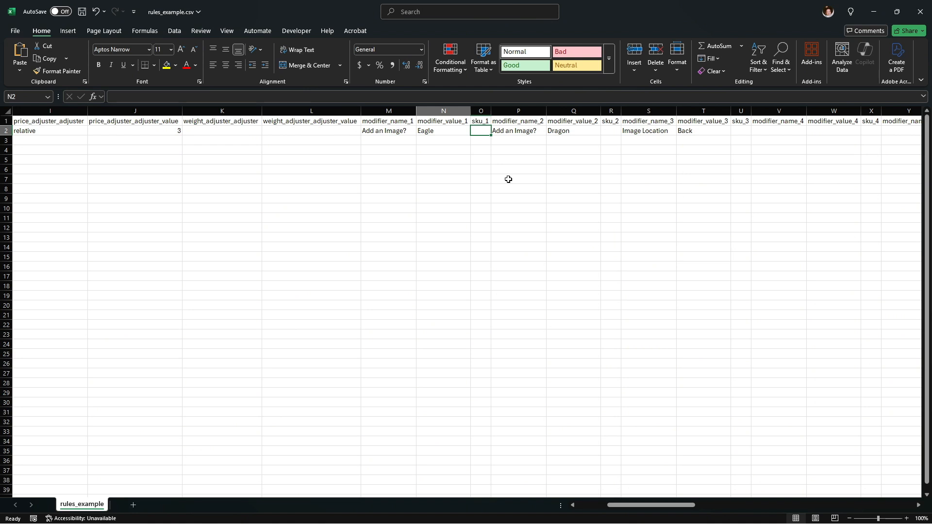
{"action": "key", "text": "Left"}
{"action": "key", "text": "Left"}
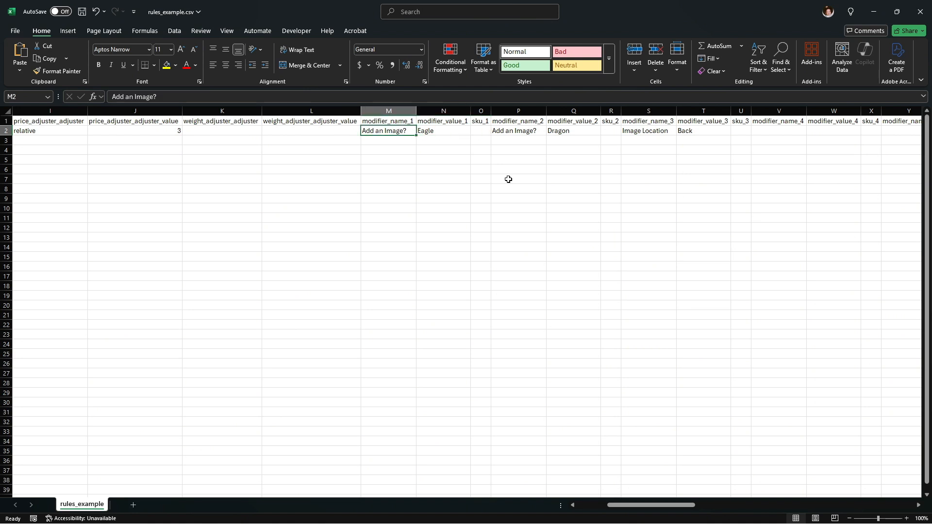
Examine the second and third modifier conditions of the ts1 rule in row 2.
{"action": "key", "text": "Right"}
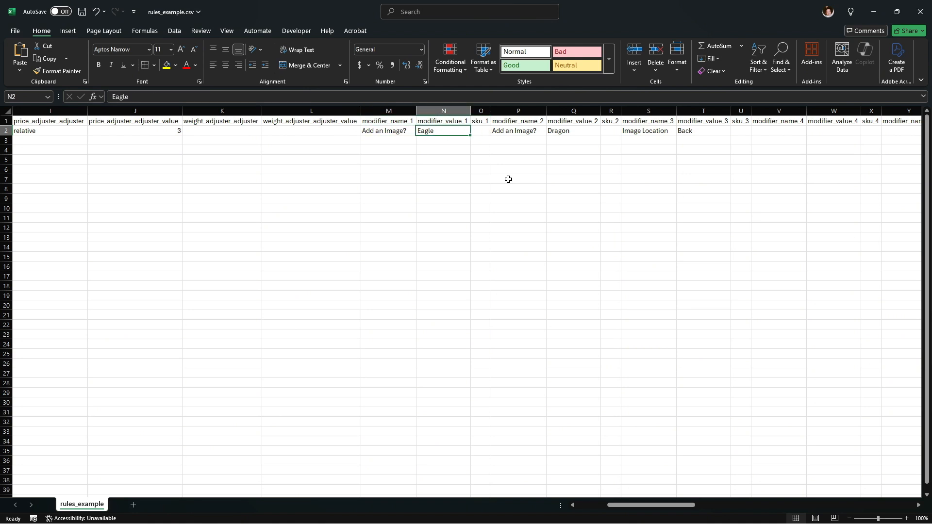
{"action": "key", "text": "Right"}
{"action": "key", "text": "Right"}
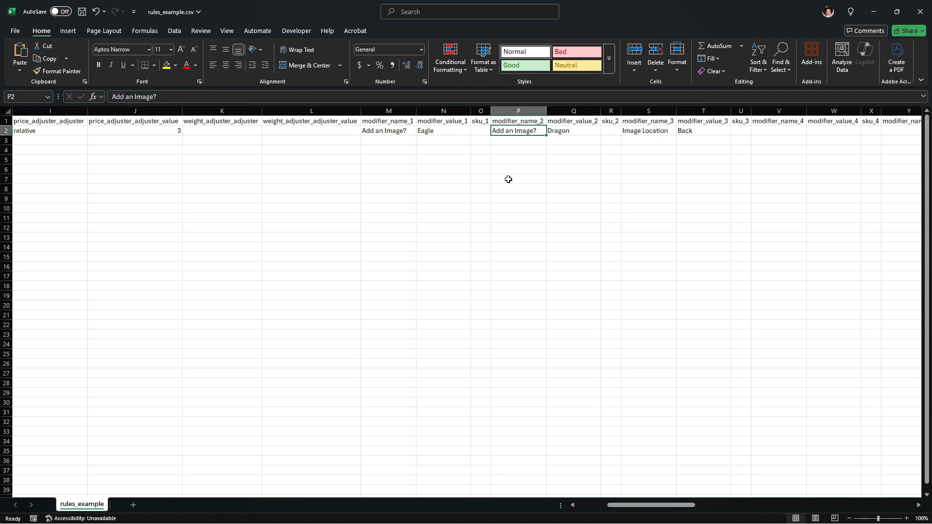
{"action": "key", "text": "Right"}
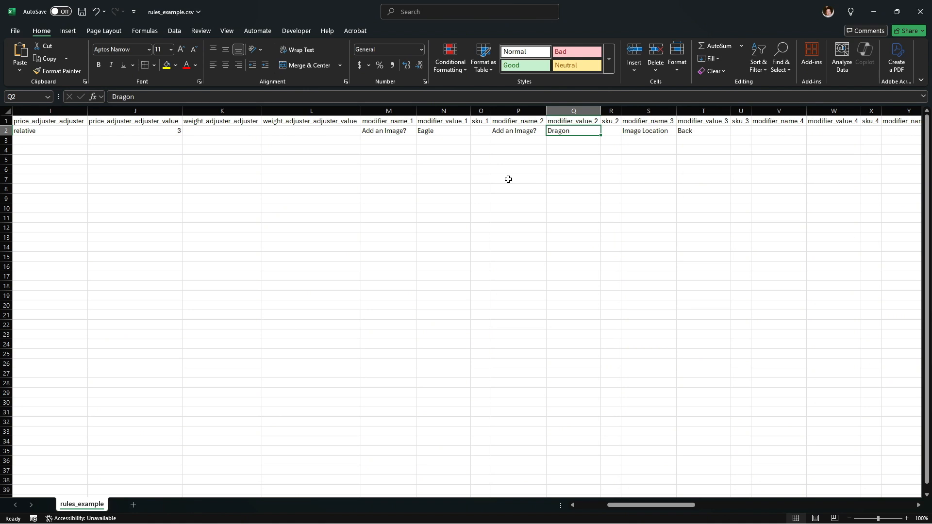
{"action": "key", "text": "Right"}
{"action": "key", "text": "Right"}
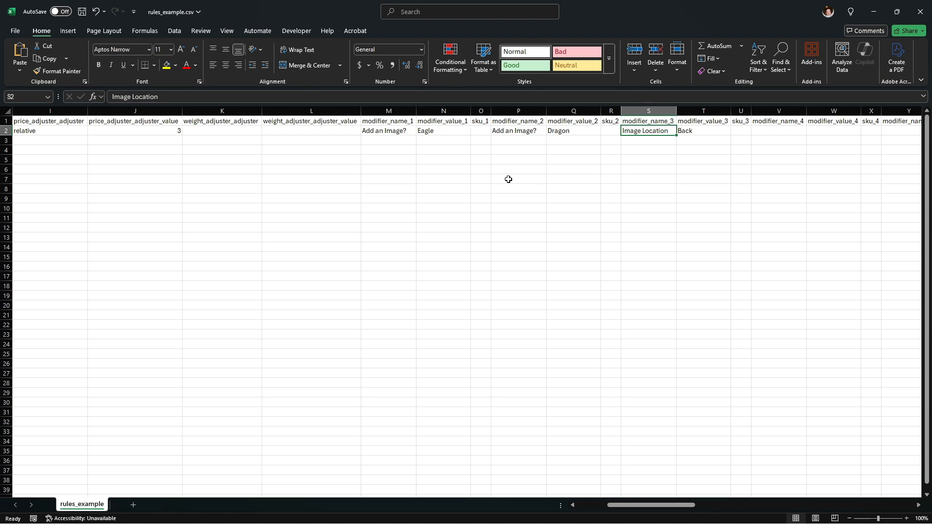
Review the ts1 rule's conditions again in order, from modifier_name_1 through modifier_name_3.
{"action": "key", "text": "Left"}
{"action": "key", "text": "Left"}
{"action": "key", "text": "Left"}
{"action": "key", "text": "Left"}
{"action": "key", "text": "Left"}
{"action": "key", "text": "Left"}
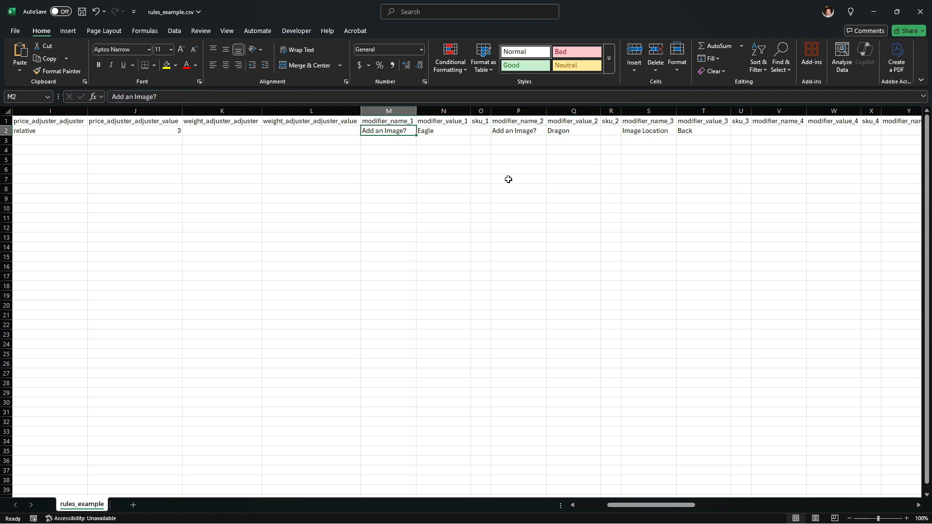
{"action": "key", "text": "Right"}
{"action": "key", "text": "Right"}
{"action": "key", "text": "Right"}
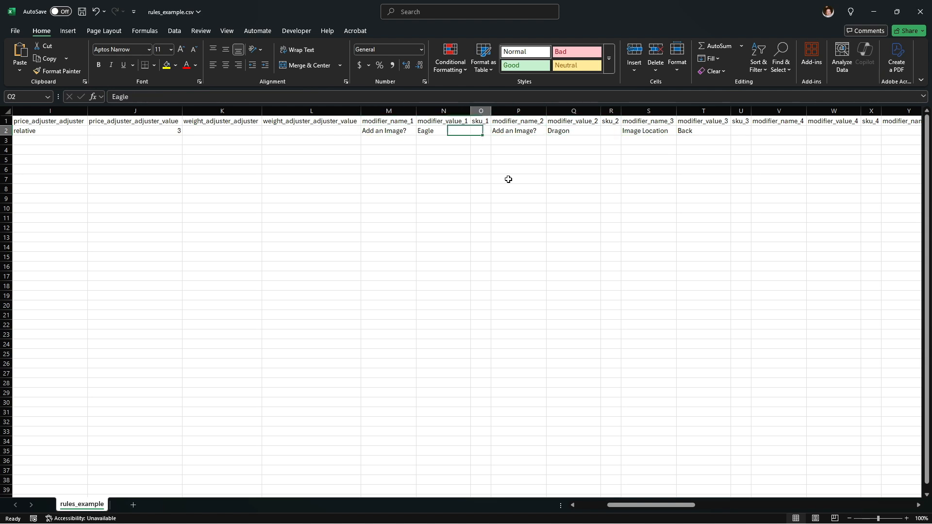
{"action": "key", "text": "Right"}
{"action": "key", "text": "Right"}
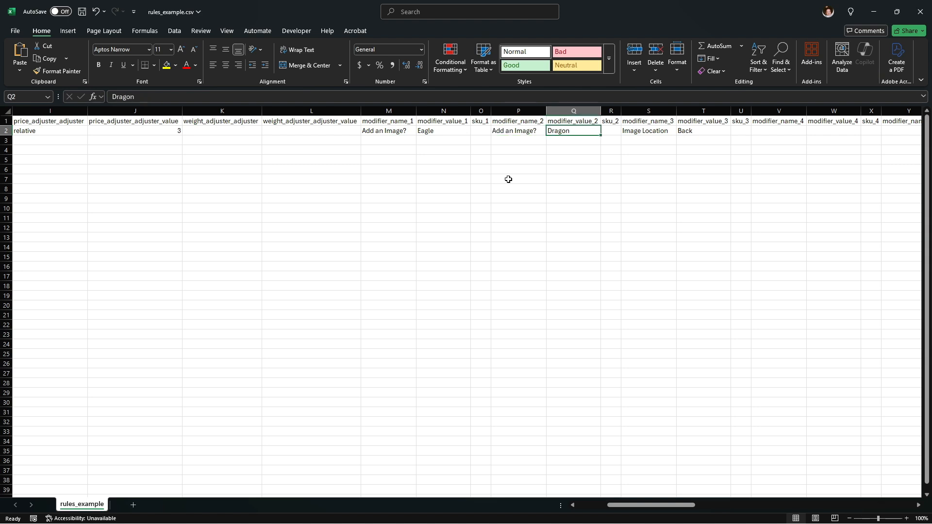
{"action": "key", "text": "Right"}
{"action": "key", "text": "Right"}
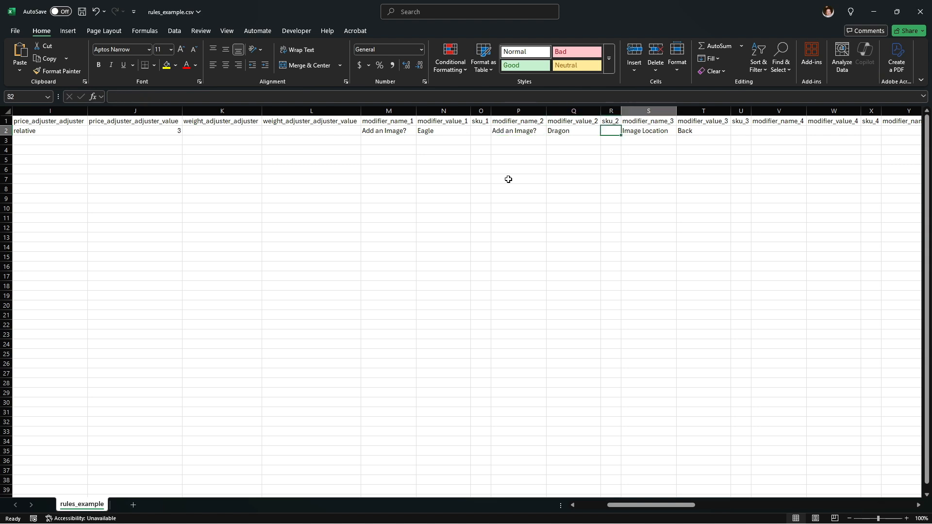
Review the ts1 rule's price adjuster value and the fields before it, back to the start of row 2.
{"action": "key", "text": "Left"}
{"action": "key", "text": "Left"}
{"action": "key", "text": "Left"}
{"action": "key", "text": "Left"}
{"action": "key", "text": "Left"}
{"action": "key", "text": "Left"}
{"action": "key", "text": "Left"}
{"action": "key", "text": "Left"}
{"action": "key", "text": "Left"}
{"action": "key", "text": "Left"}
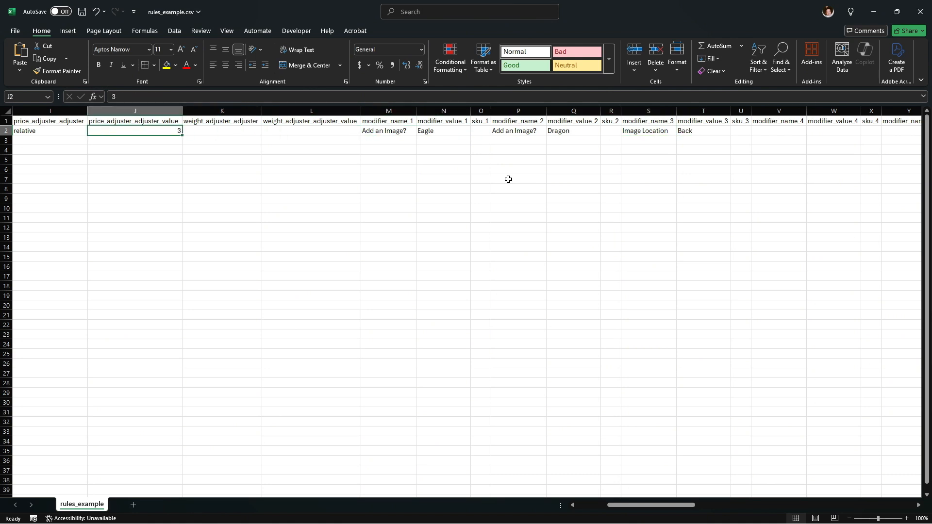
{"action": "key", "text": "Left"}
{"action": "key", "text": "Left"}
{"action": "key", "text": "Left"}
{"action": "key", "text": "Left"}
{"action": "key", "text": "Left"}
{"action": "key", "text": "Left"}
{"action": "key", "text": "Left"}
{"action": "key", "text": "Left"}
{"action": "key", "text": "Left"}
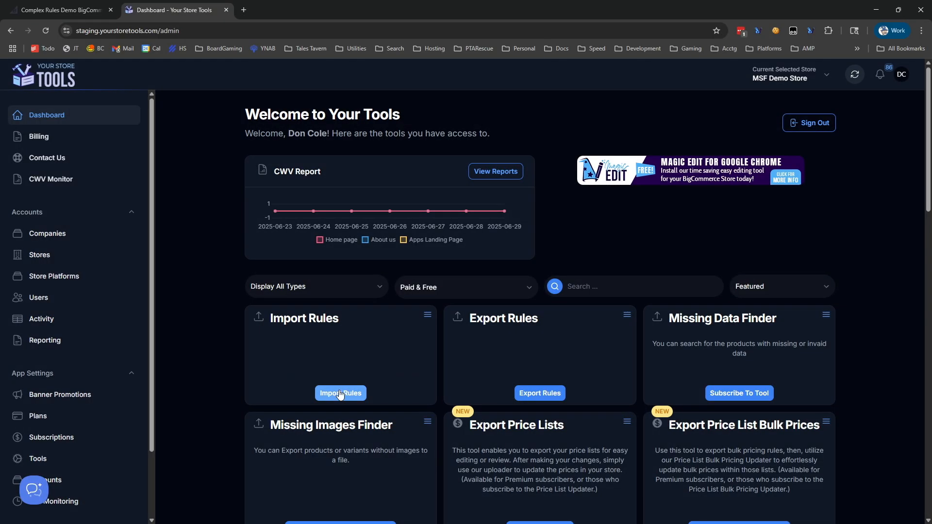
In Your Store Tools, start a rules import and upload upload1.csv.
{"action": "left_click", "coordinate": [340, 394]}
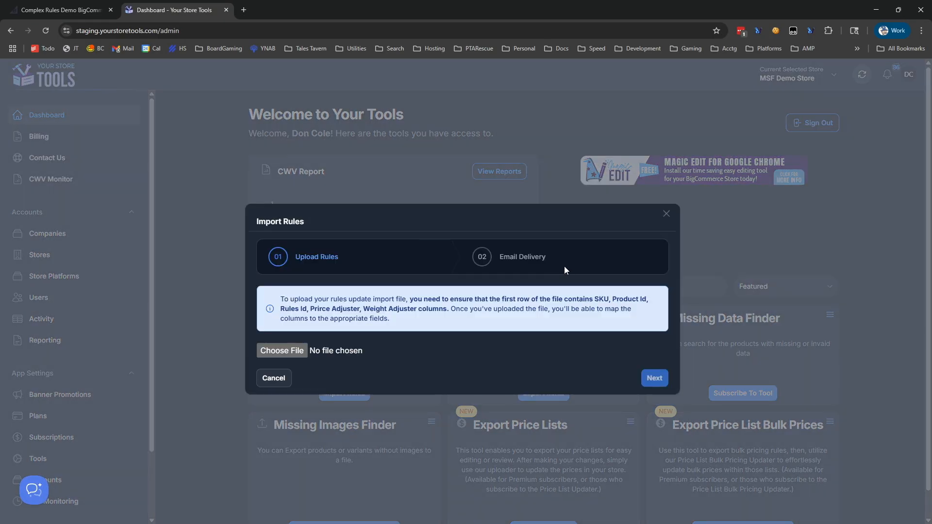
{"action": "left_click", "coordinate": [504, 351]}
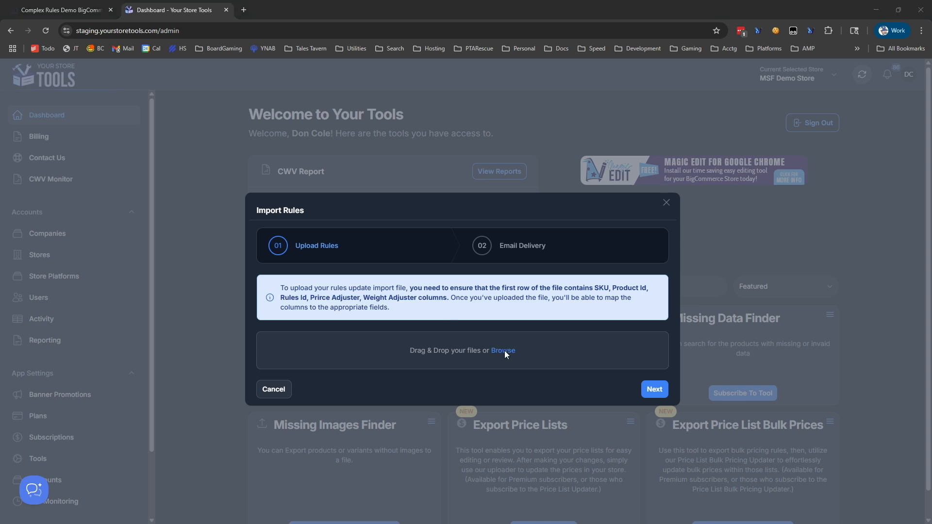
{"action": "double_click", "coordinate": [252, 89]}
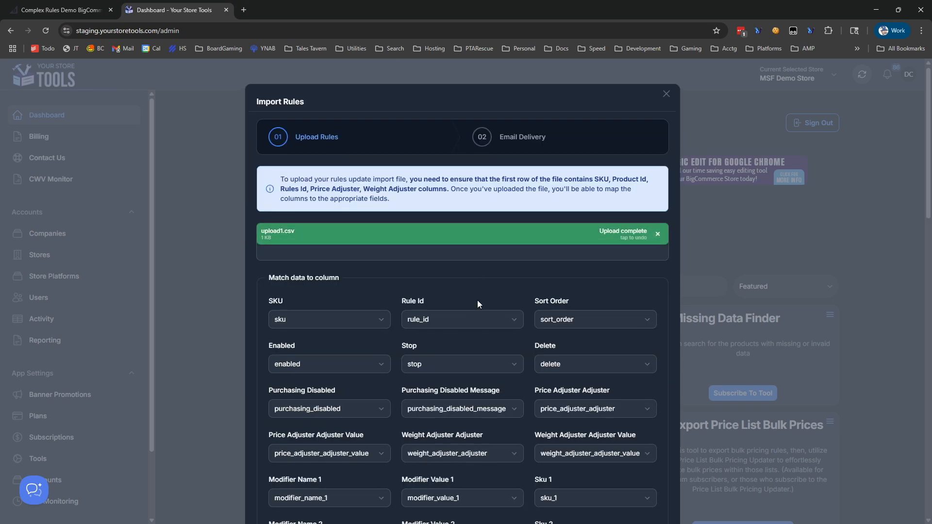
Review the column mapping of the uploaded file and submit the rules import with email delivery kept on.
{"action": "scroll", "coordinate": [477, 300], "scroll_direction": "down", "scroll_amount": 3}
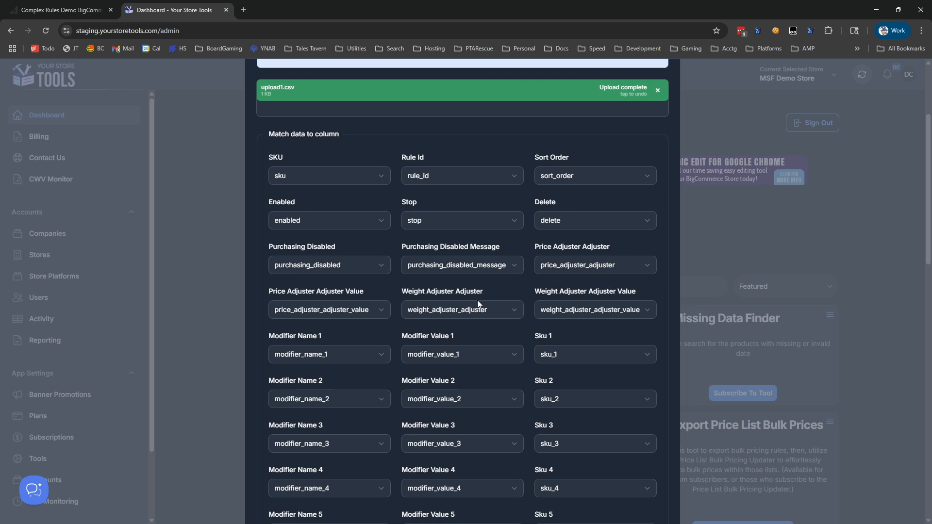
{"action": "scroll", "coordinate": [478, 303], "scroll_direction": "down", "scroll_amount": 15}
{"action": "scroll", "coordinate": [478, 300], "scroll_direction": "down", "scroll_amount": 1}
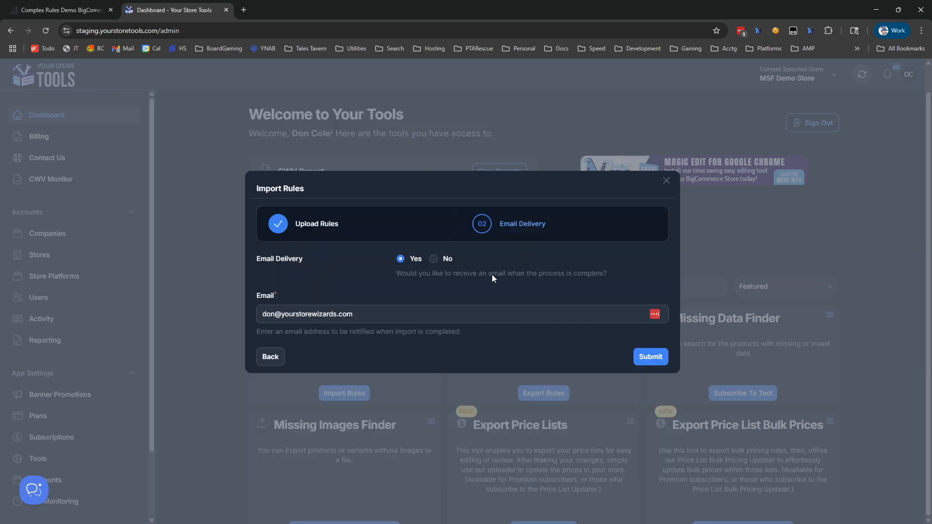
{"action": "left_click", "coordinate": [652, 360]}
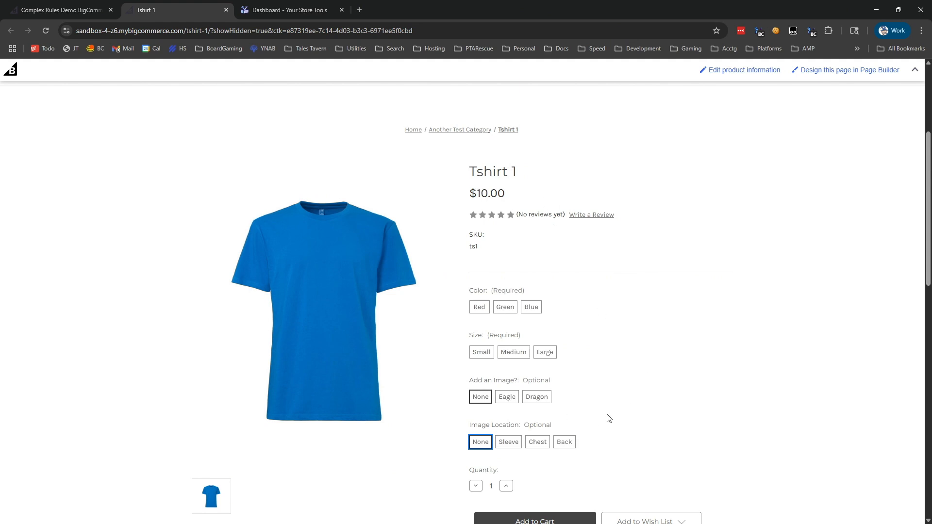
On the Tshirt 1 storefront page, test the price with Eagle on Sleeve and Back, and with Dragon and None on Back.
{"action": "left_click", "coordinate": [507, 398]}
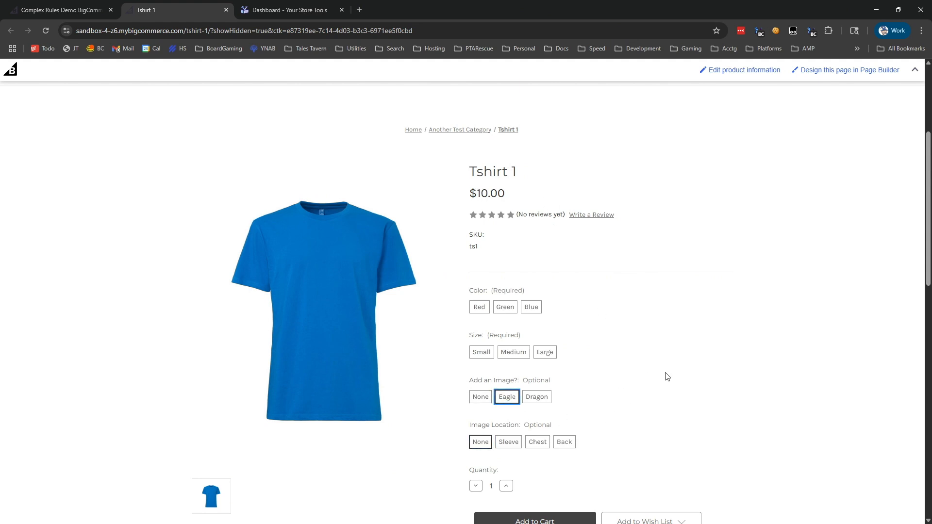
{"action": "left_click", "coordinate": [509, 442]}
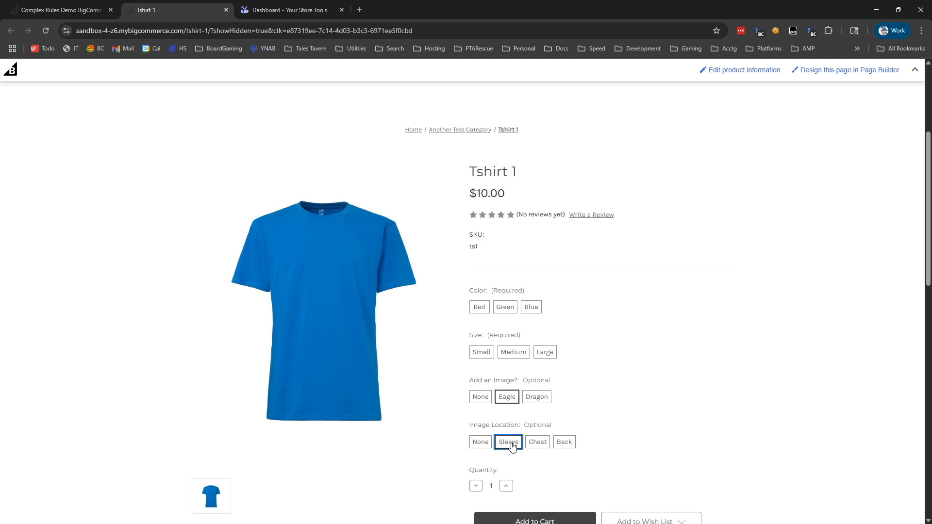
{"action": "left_click", "coordinate": [566, 443]}
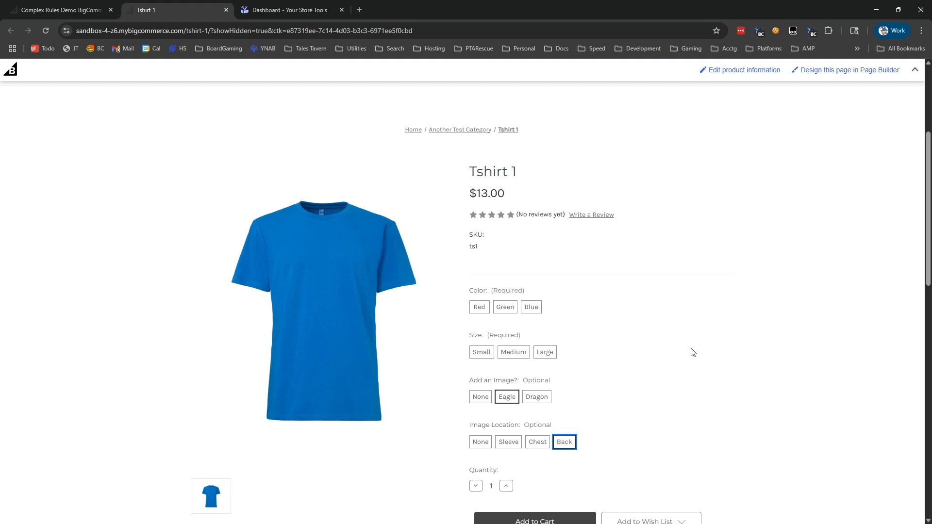
{"action": "left_click", "coordinate": [542, 398]}
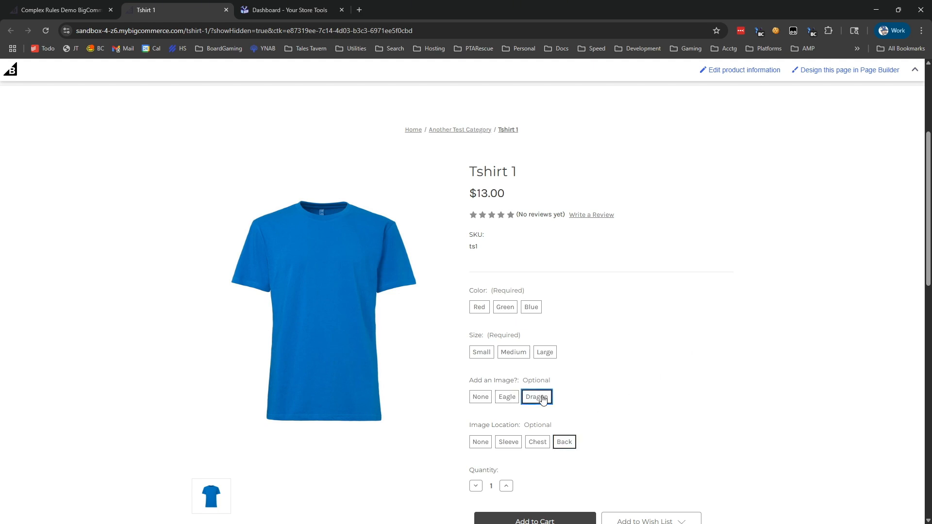
{"action": "left_click", "coordinate": [475, 401]}
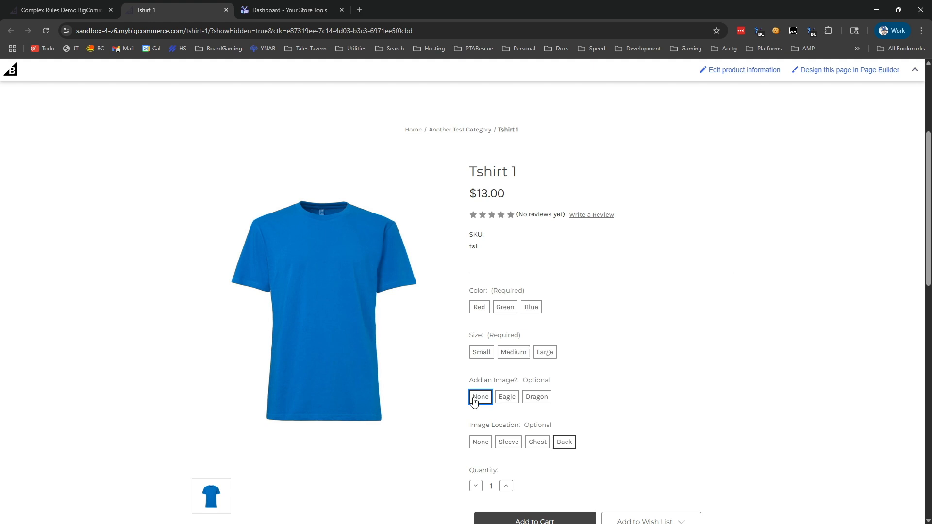
{"action": "left_click", "coordinate": [532, 402]}
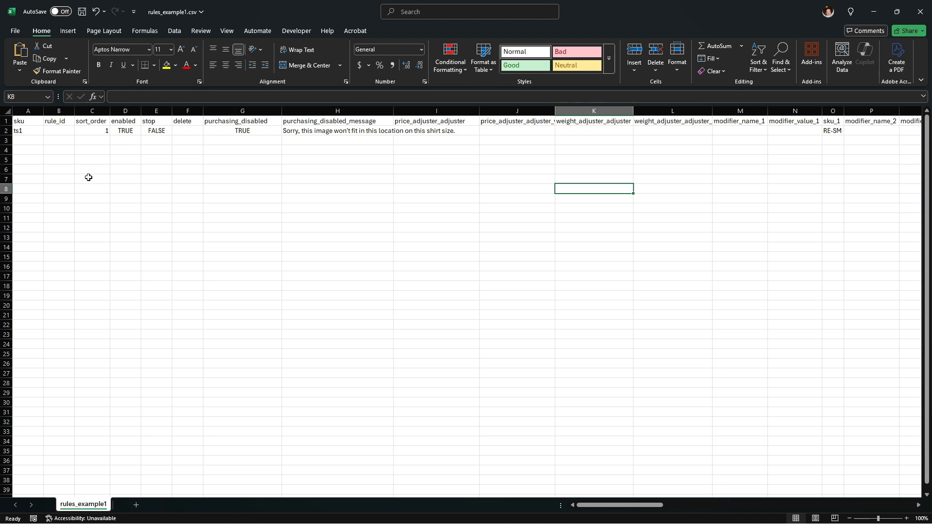
In rules_example1.csv in Excel, skim the SKU and modifier condition columns and return to the first cell.
{"action": "left_click", "coordinate": [785, 152]}
{"action": "key", "text": "Right"}
{"action": "key", "text": "Right"}
{"action": "key", "text": "Right"}
{"action": "key", "text": "Right"}
{"action": "key", "text": "Right"}
{"action": "key", "text": "Right"}
{"action": "key", "text": "Right"}
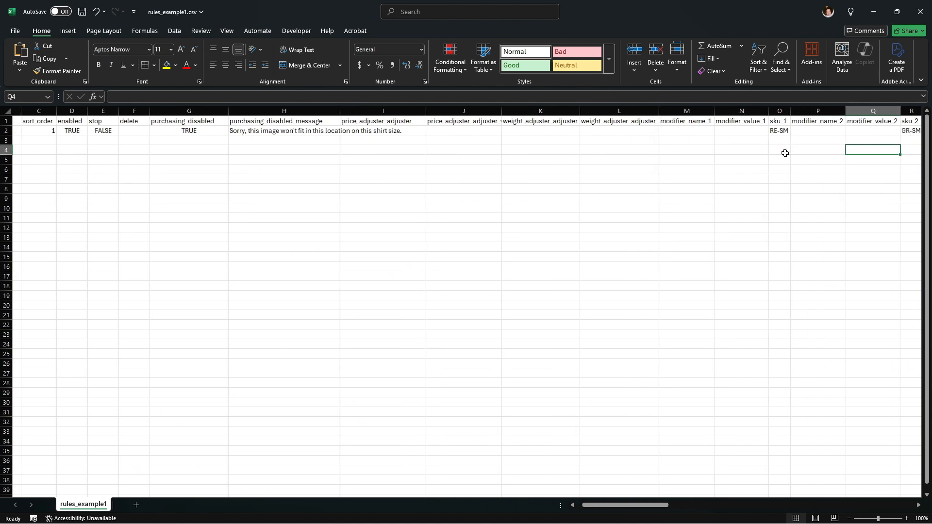
{"action": "key", "text": "Right"}
{"action": "key", "text": "Right"}
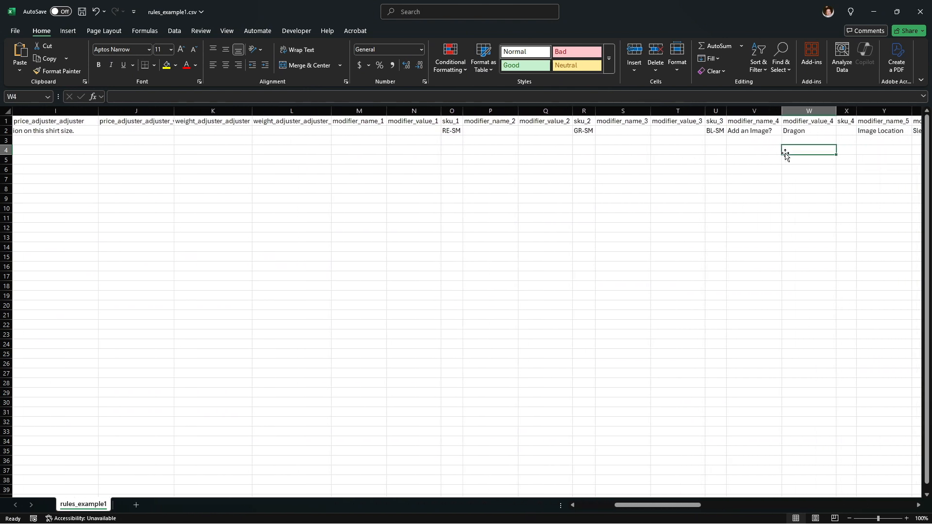
{"action": "key", "text": "Right"}
{"action": "key", "text": "Right"}
{"action": "key", "text": "Right"}
{"action": "key", "text": "Right"}
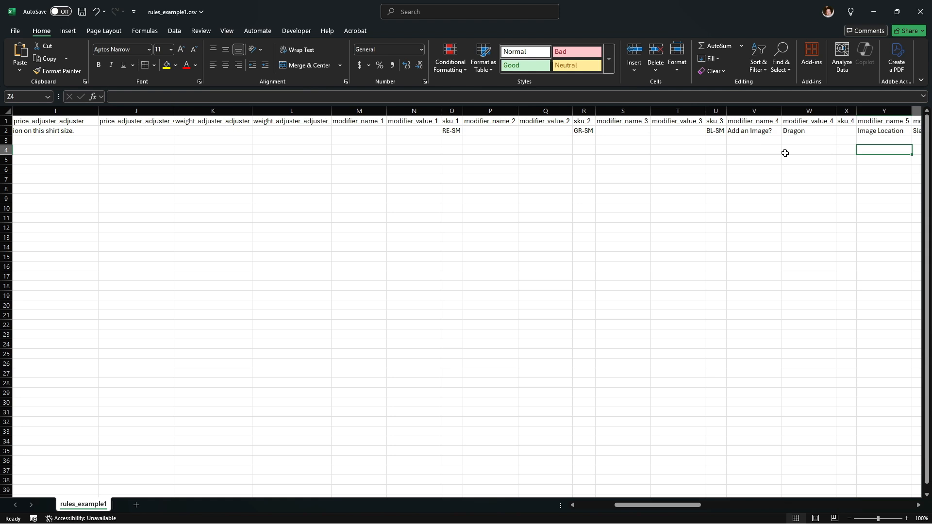
{"action": "key", "text": "ctrl+Home"}
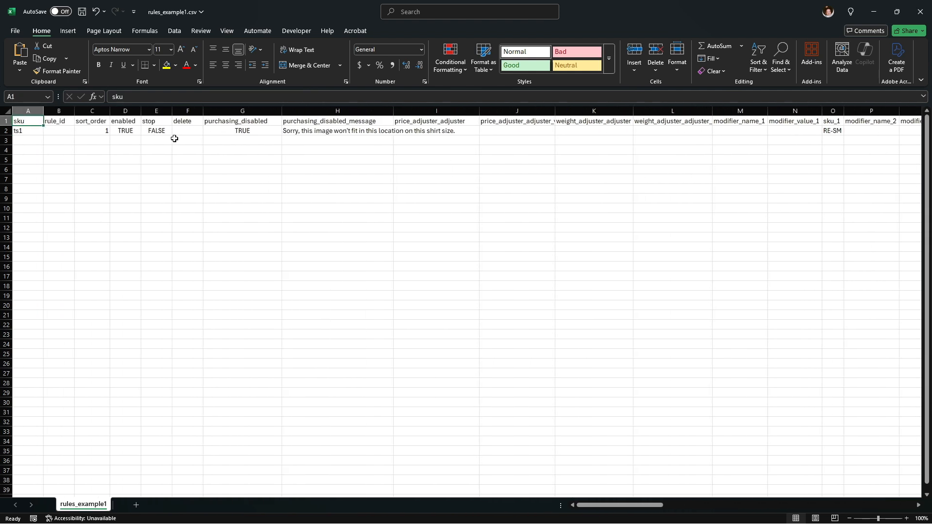
Examine the ts1 rule's fields in row 2 from sku through purchasing_disabled and purchasing_disabled_message.
{"action": "left_click", "coordinate": [29, 131]}
{"action": "key", "text": "Right"}
{"action": "key", "text": "Right"}
{"action": "key", "text": "Right"}
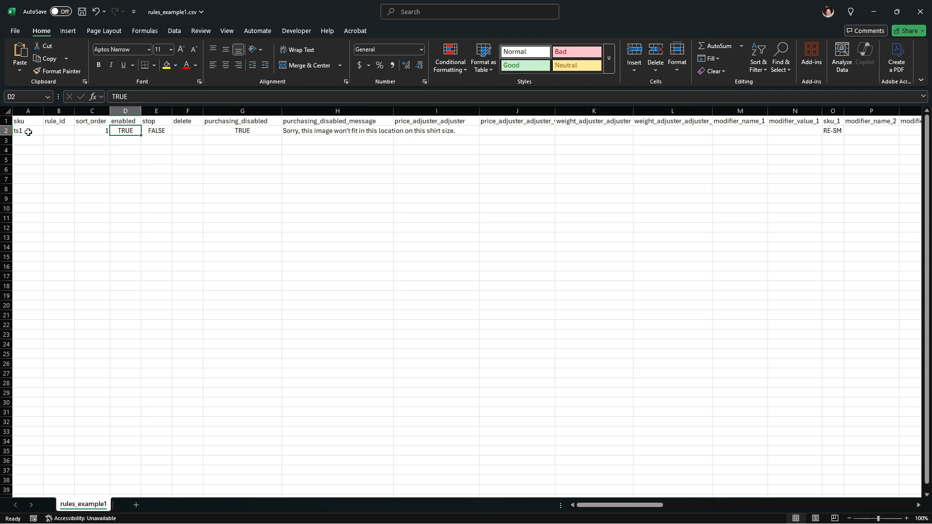
{"action": "key", "text": "Right"}
{"action": "key", "text": "Right"}
{"action": "key", "text": "Right"}
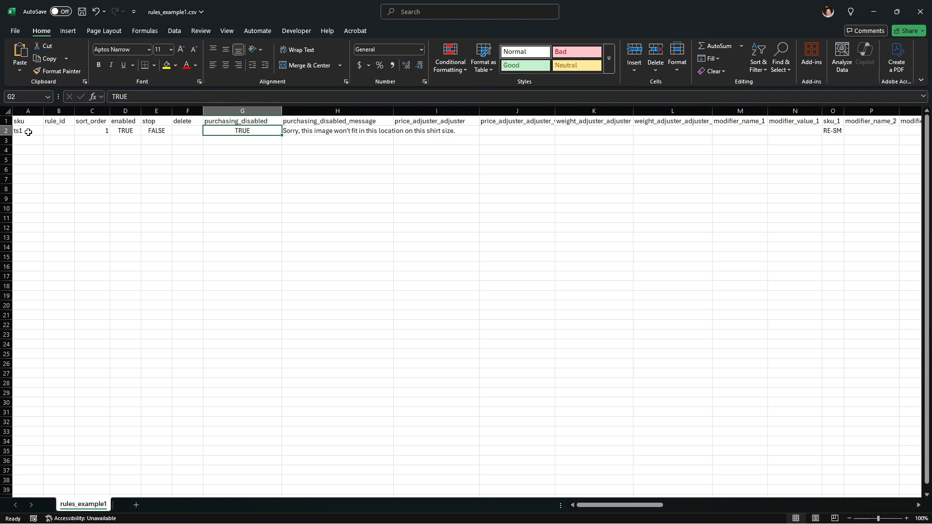
{"action": "key", "text": "Right"}
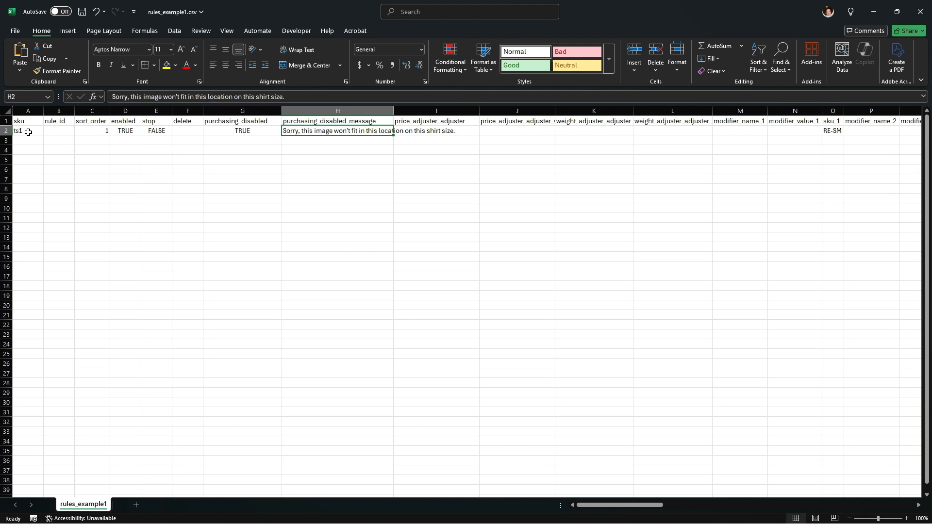
{"action": "key", "text": "Right"}
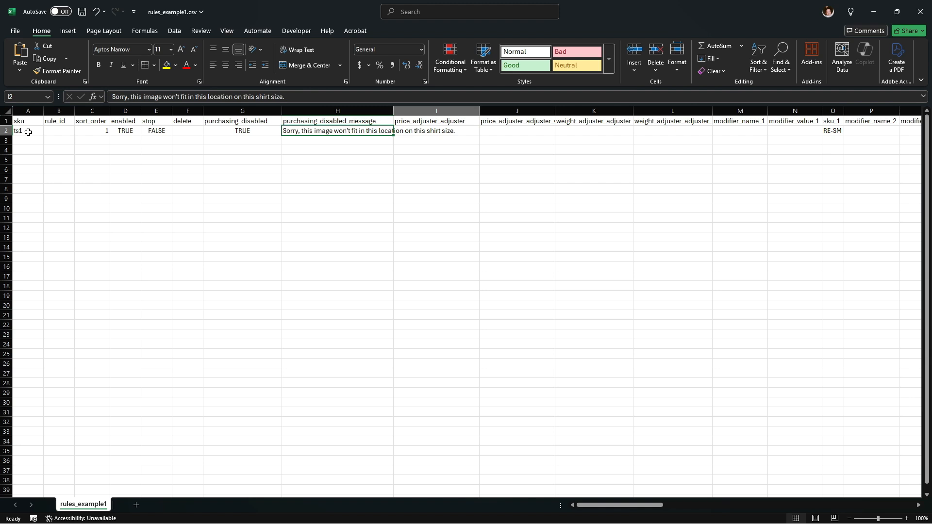
Skim the ts1 rule's adjuster and condition columns in row 2, ending at the first condition set's modifier_name_1 cell.
{"action": "key", "text": "Right"}
{"action": "key", "text": "Right"}
{"action": "key", "text": "Right"}
{"action": "key", "text": "Right"}
{"action": "key", "text": "Right"}
{"action": "key", "text": "Right"}
{"action": "key", "text": "Right"}
{"action": "key", "text": "Right"}
{"action": "key", "text": "Right"}
{"action": "key", "text": "Right"}
{"action": "key", "text": "Right"}
{"action": "key", "text": "Right"}
{"action": "key", "text": "Right"}
{"action": "key", "text": "Left"}
{"action": "key", "text": "Left"}
{"action": "key", "text": "Left"}
{"action": "key", "text": "Left"}
{"action": "key", "text": "Left"}
{"action": "key", "text": "Left"}
{"action": "key", "text": "Left"}
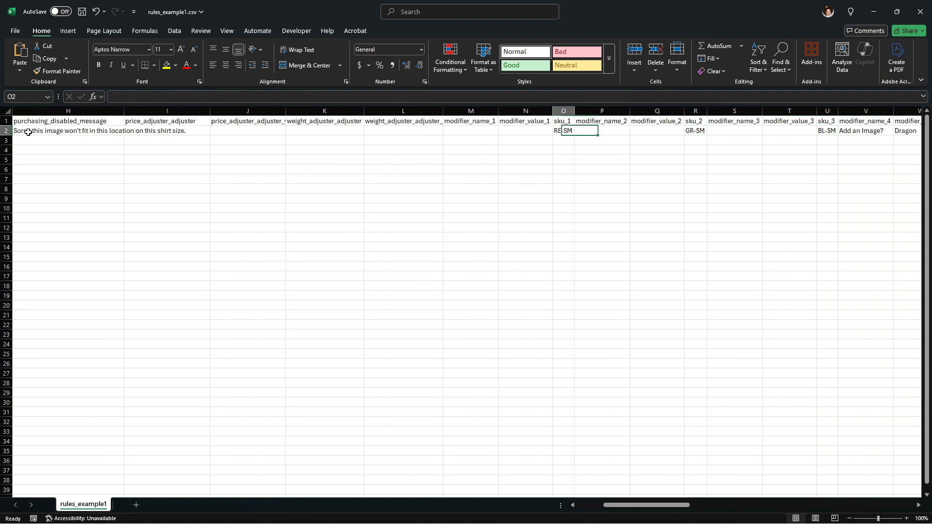
{"action": "key", "text": "Left"}
{"action": "key", "text": "Left"}
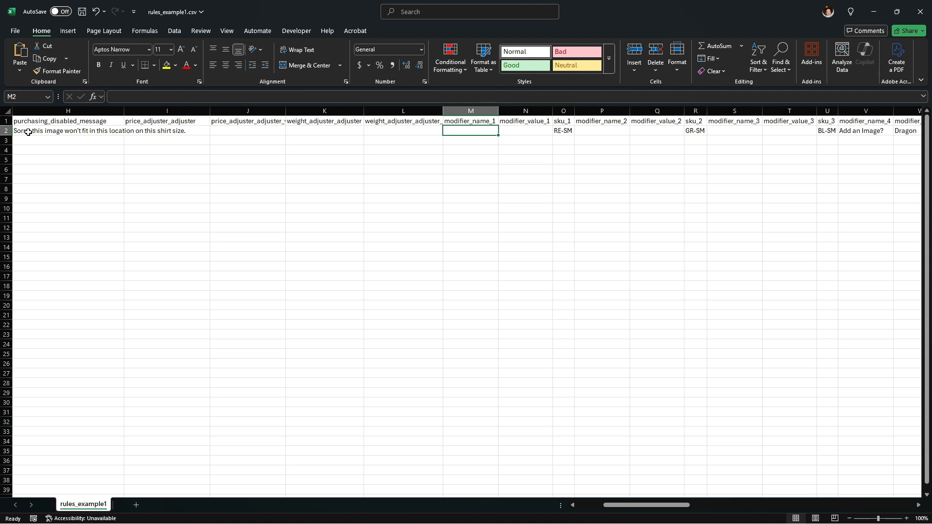
Examine the rule's SKU conditions in row 2 from sku_1 through sku_3.
{"action": "key", "text": "Right"}
{"action": "key", "text": "Right"}
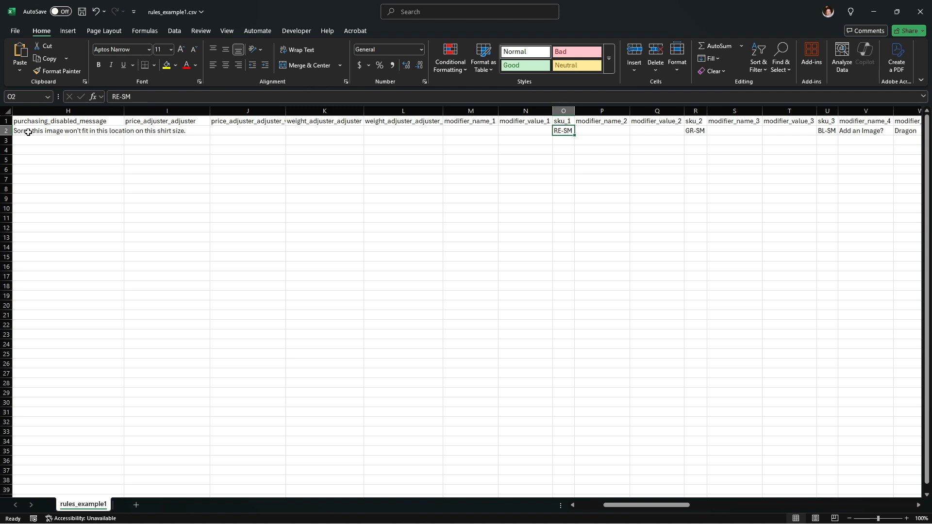
{"action": "key", "text": "Right"}
{"action": "key", "text": "Right"}
{"action": "key", "text": "Right"}
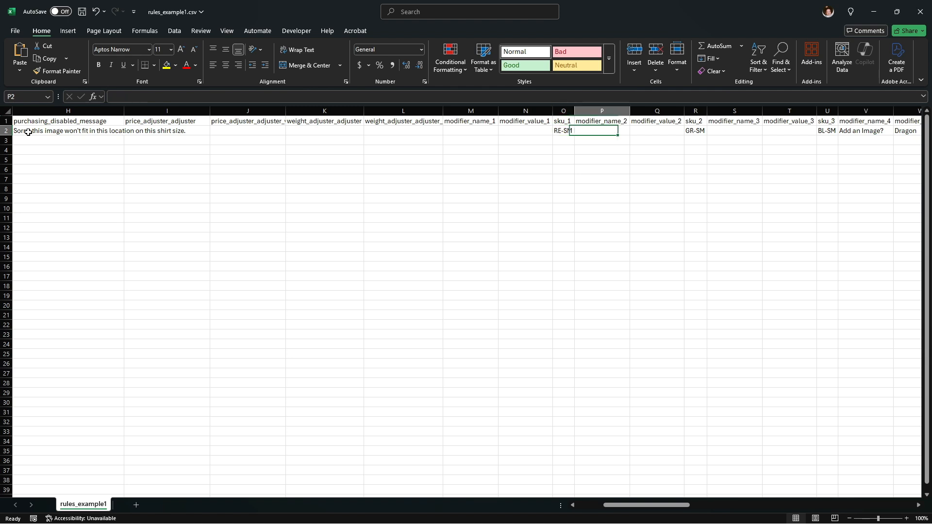
{"action": "key", "text": "Right"}
{"action": "key", "text": "Right"}
{"action": "key", "text": "Right"}
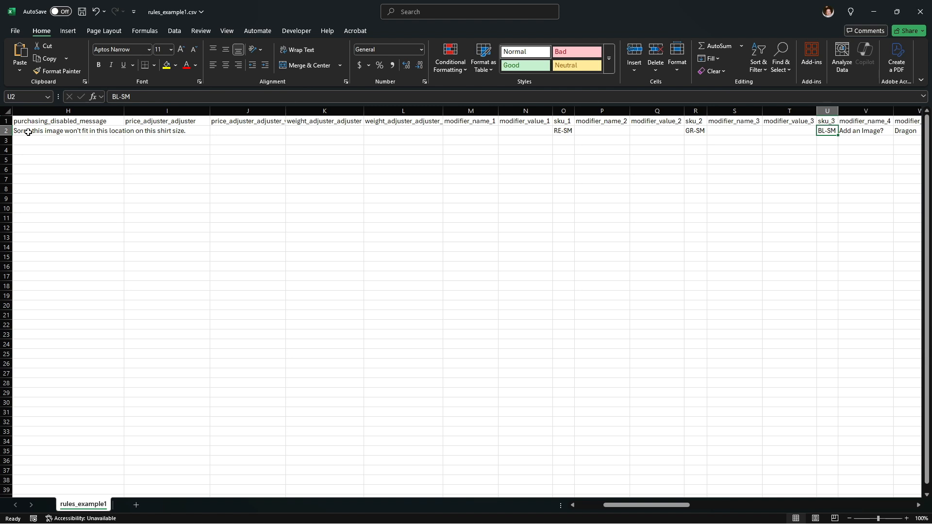
Examine the rule's fourth and fifth modifier name and value conditions, including the sku_4 and sku_5 cells.
{"action": "key", "text": "Right"}
{"action": "key", "text": "Right"}
{"action": "key", "text": "Right"}
{"action": "key", "text": "Right"}
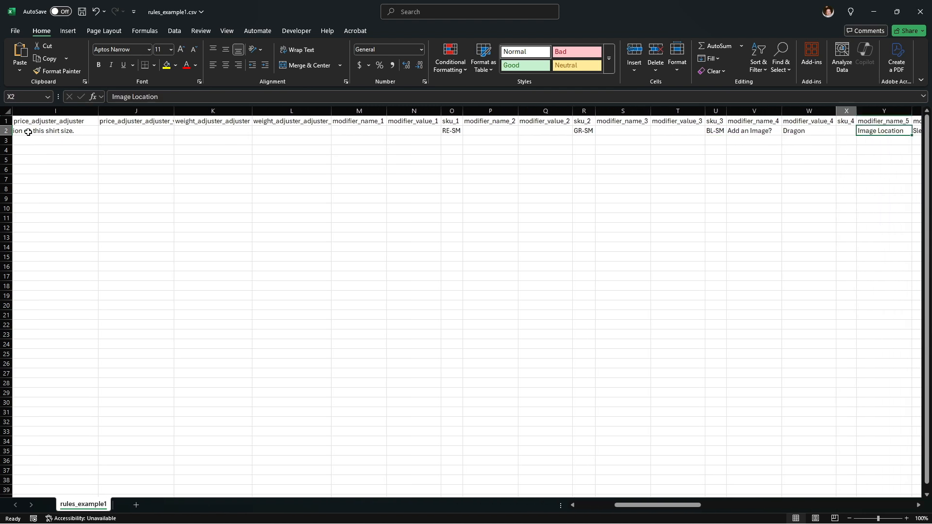
{"action": "key", "text": "Left"}
{"action": "key", "text": "Left"}
{"action": "key", "text": "Left"}
{"action": "key", "text": "Right"}
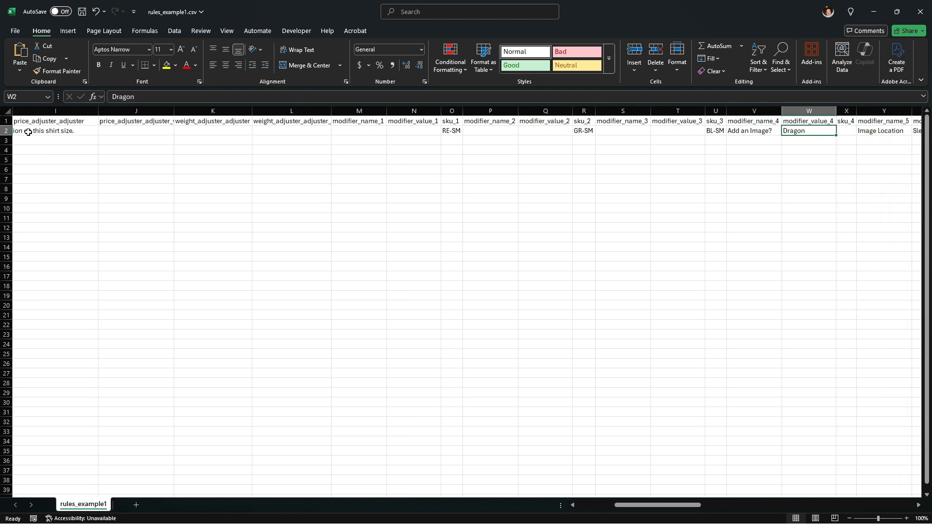
{"action": "key", "text": "Right"}
{"action": "key", "text": "Right"}
{"action": "key", "text": "Right"}
{"action": "key", "text": "Right"}
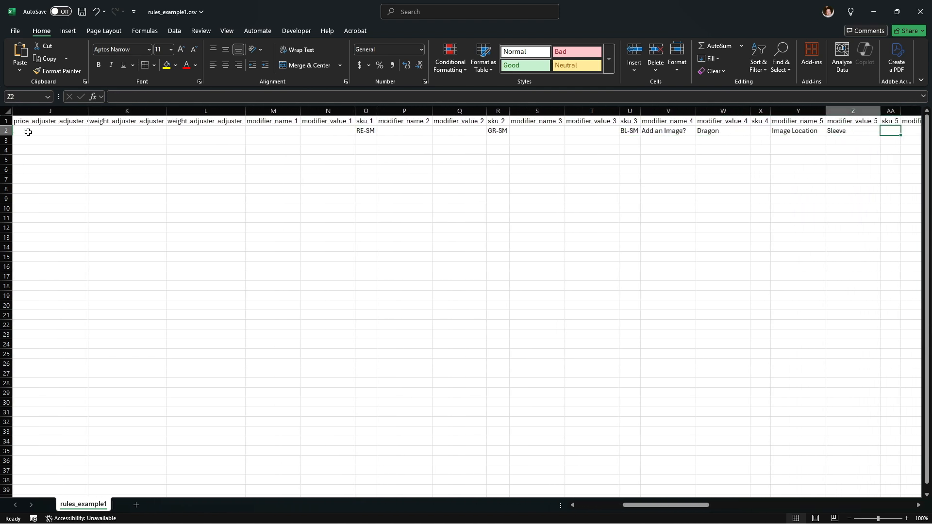
{"action": "key", "text": "Left"}
{"action": "key", "text": "Left"}
{"action": "key", "text": "Left"}
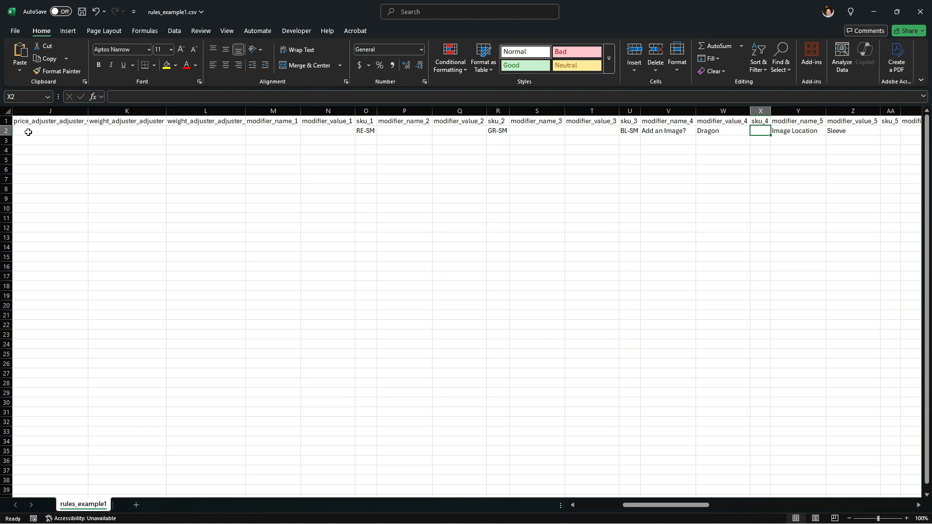
Review the sku_1, sku_2 and sku_3 cells again, along with the Add an Image? condition and its value.
{"action": "left_click", "coordinate": [362, 132]}
{"action": "left_click", "coordinate": [493, 131]}
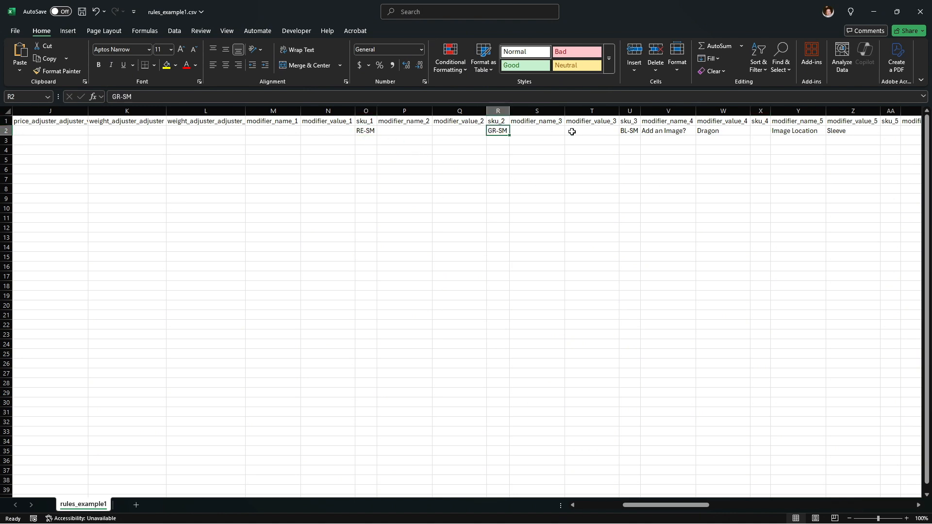
{"action": "left_click", "coordinate": [627, 130]}
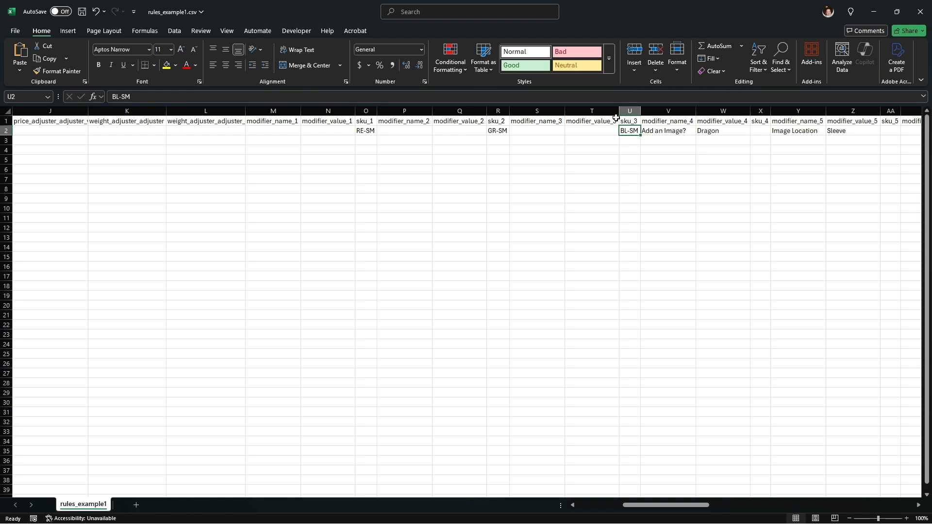
{"action": "key", "text": "Right"}
{"action": "key", "text": "Right"}
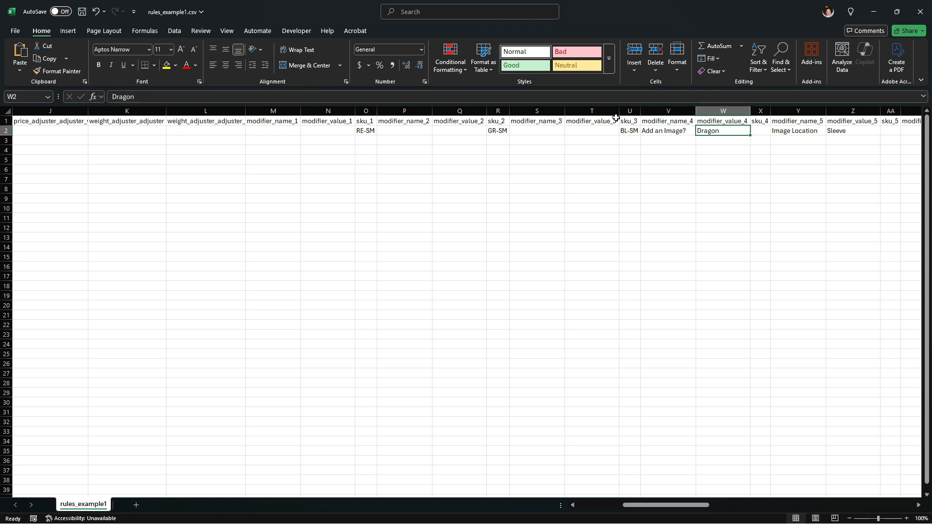
{"action": "key", "text": "Right"}
{"action": "key", "text": "Right"}
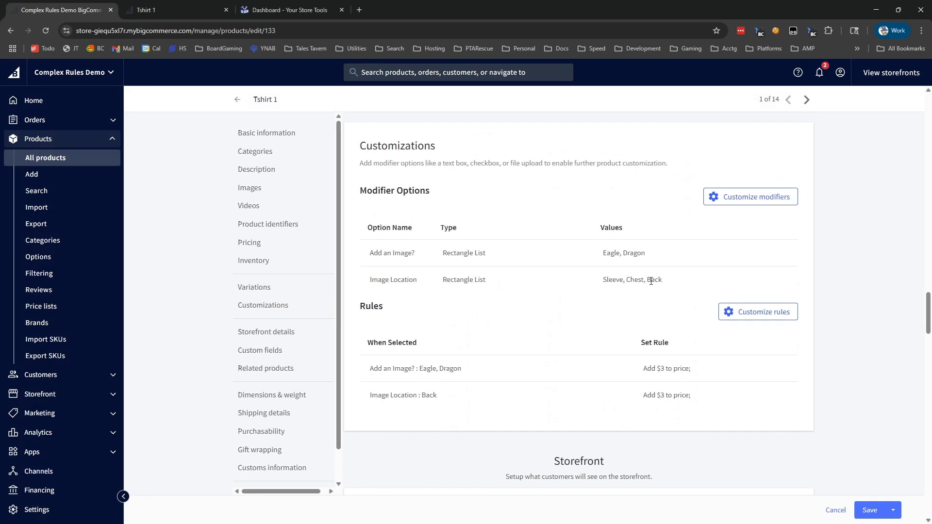
On the Tshirt 1 edit page in BigCommerce, check the variant SKUs and return to the modifier options and rules.
{"action": "scroll", "coordinate": [587, 309], "scroll_direction": "up", "scroll_amount": 10}
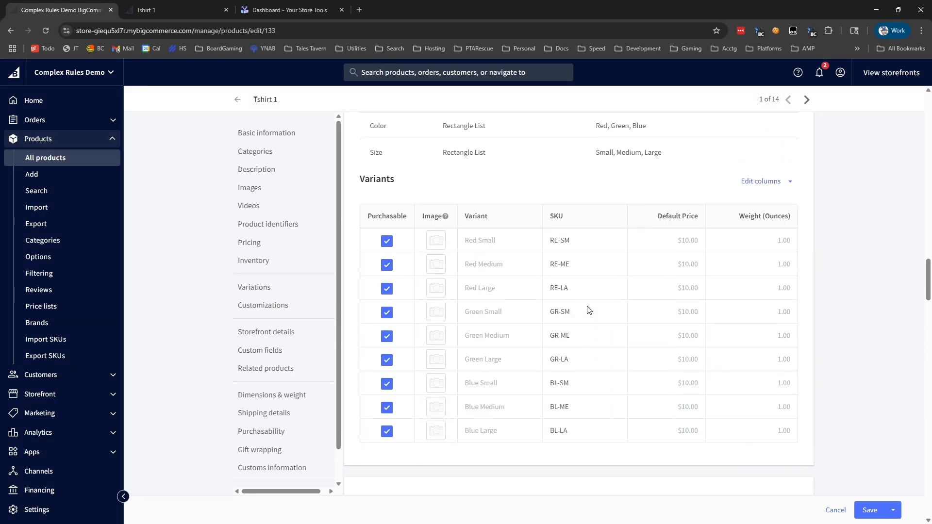
{"action": "scroll", "coordinate": [593, 325], "scroll_direction": "down", "scroll_amount": 9}
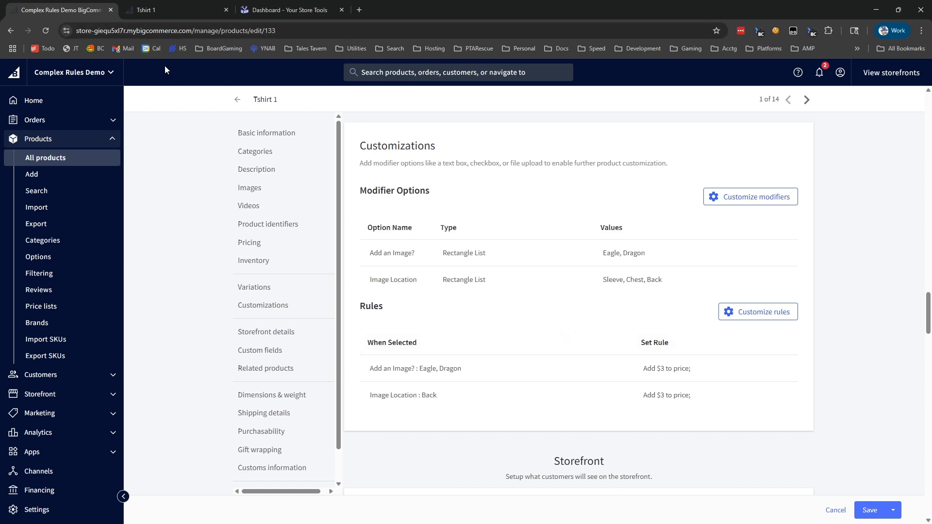
On the Tshirt 1 storefront page, test purchasing availability for Green, Small, Dragon and Sleeve.
{"action": "left_click", "coordinate": [162, 11]}
{"action": "scroll", "coordinate": [616, 234], "scroll_direction": "up", "scroll_amount": 3}
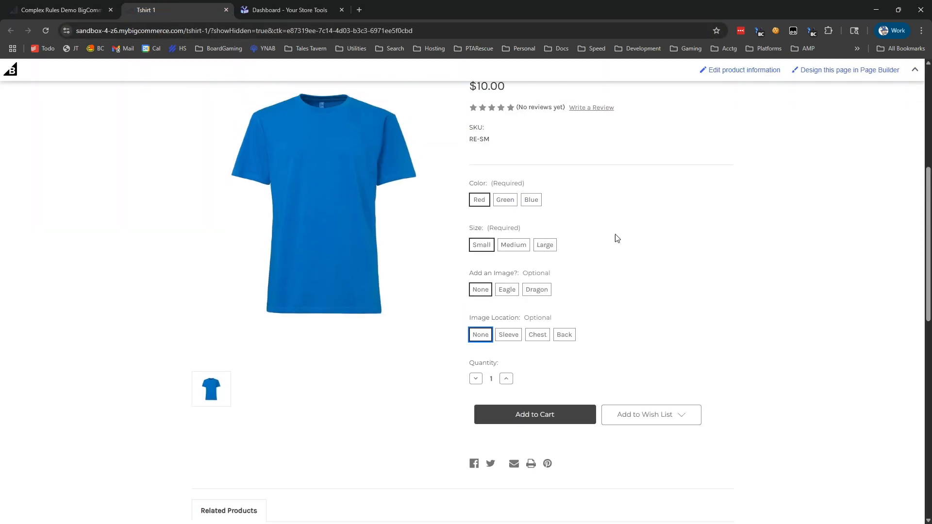
{"action": "scroll", "coordinate": [620, 235], "scroll_direction": "down", "scroll_amount": 1}
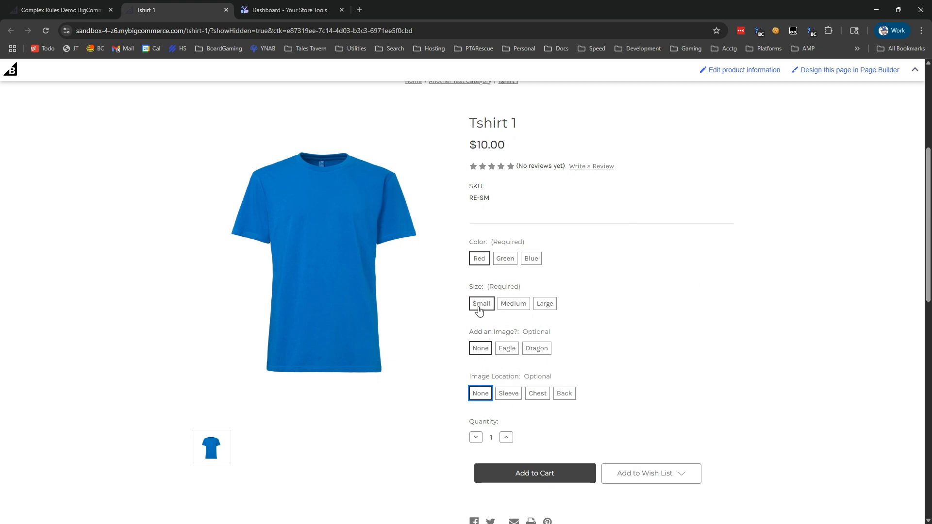
{"action": "left_click", "coordinate": [508, 261]}
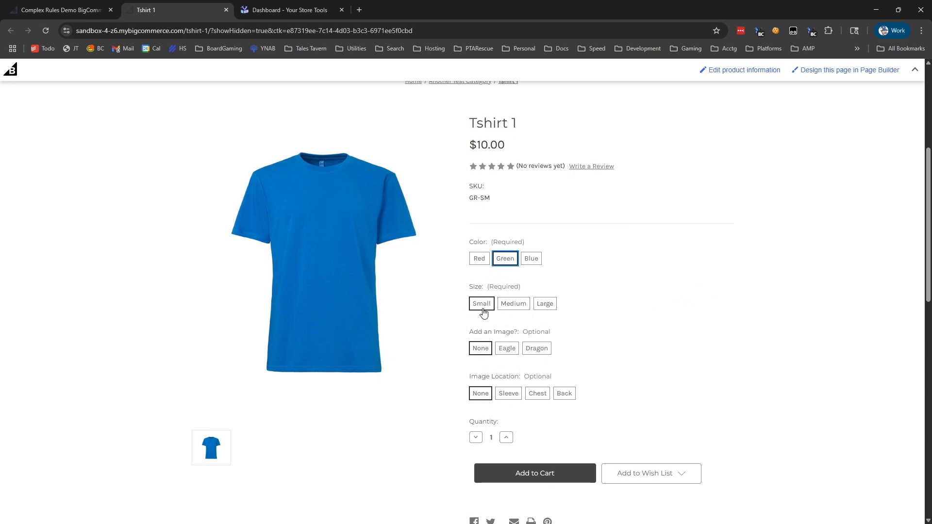
{"action": "left_click", "coordinate": [484, 311]}
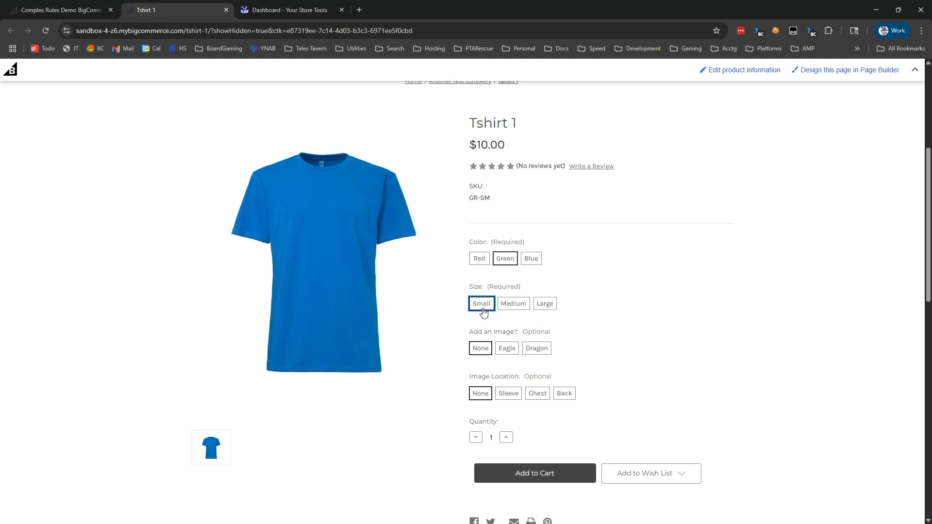
{"action": "left_click", "coordinate": [544, 355]}
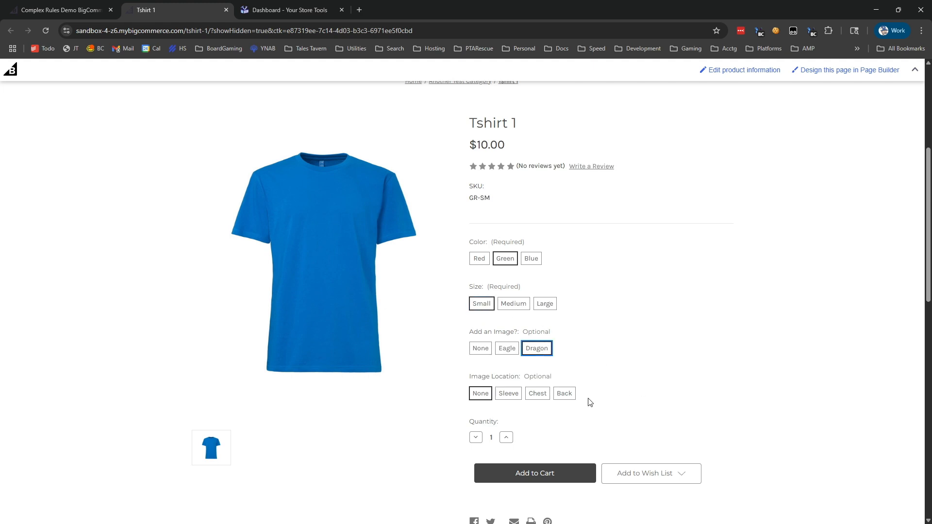
{"action": "left_click", "coordinate": [509, 396]}
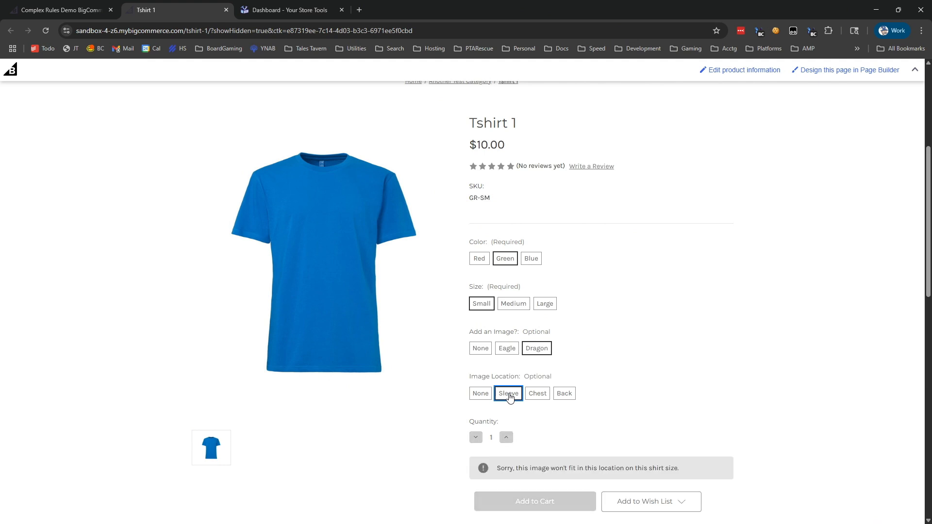
{"action": "scroll", "coordinate": [676, 321], "scroll_direction": "down", "scroll_amount": 1}
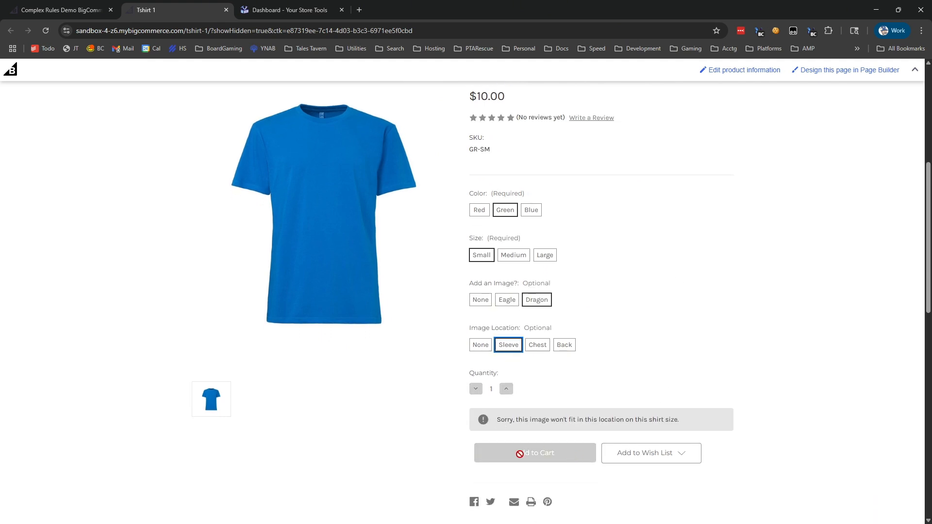
Compare purchasing availability using Eagle on Sleeve, Dragon on Chest, and Dragon on Sleeve in Medium and Small.
{"action": "left_click", "coordinate": [506, 300]}
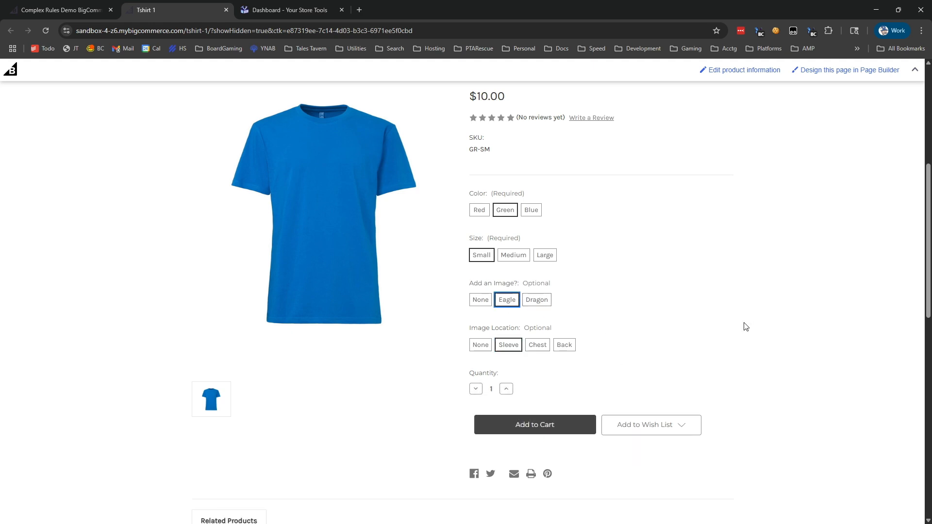
{"action": "left_click", "coordinate": [539, 303]}
{"action": "left_click", "coordinate": [538, 346]}
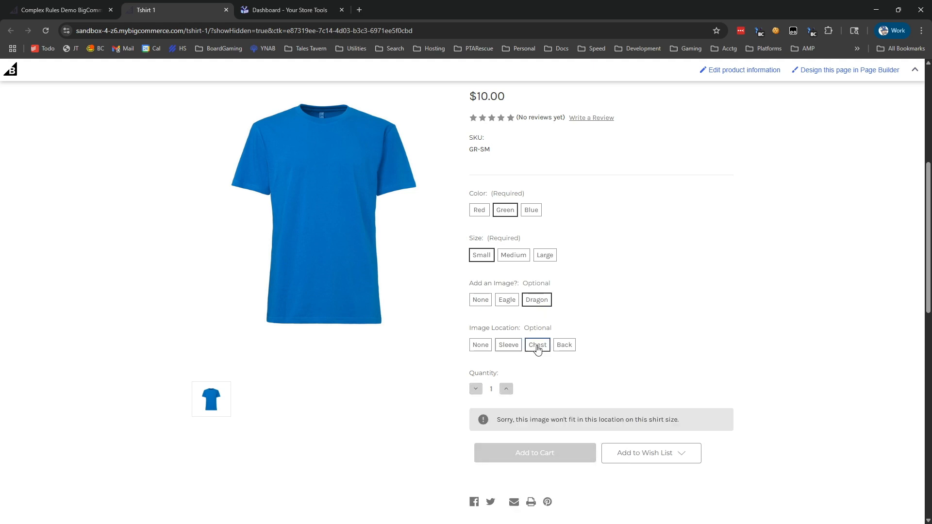
{"action": "left_click", "coordinate": [509, 344]}
{"action": "left_click", "coordinate": [518, 260]}
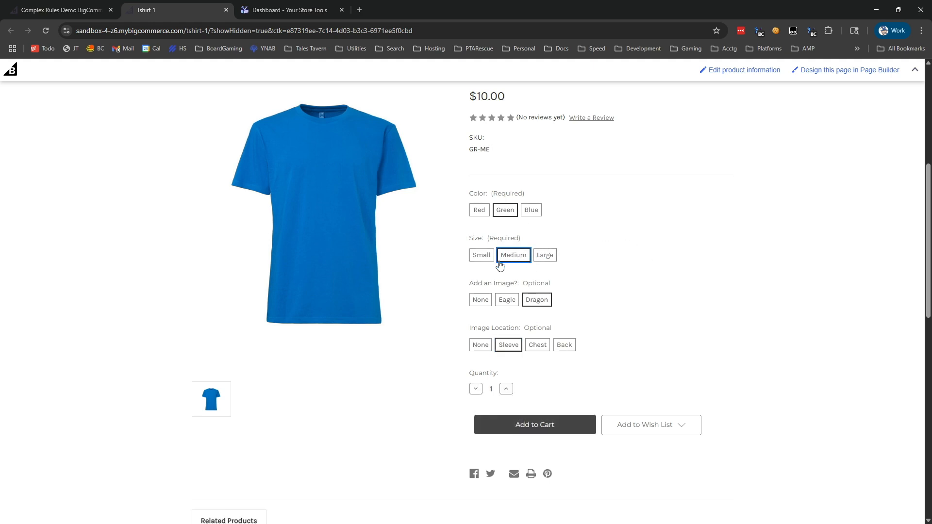
{"action": "left_click", "coordinate": [483, 258]}
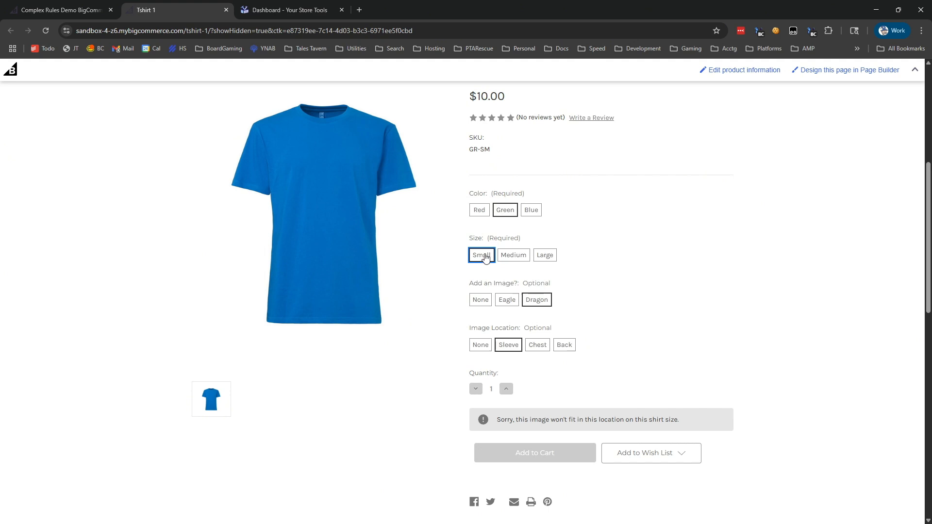